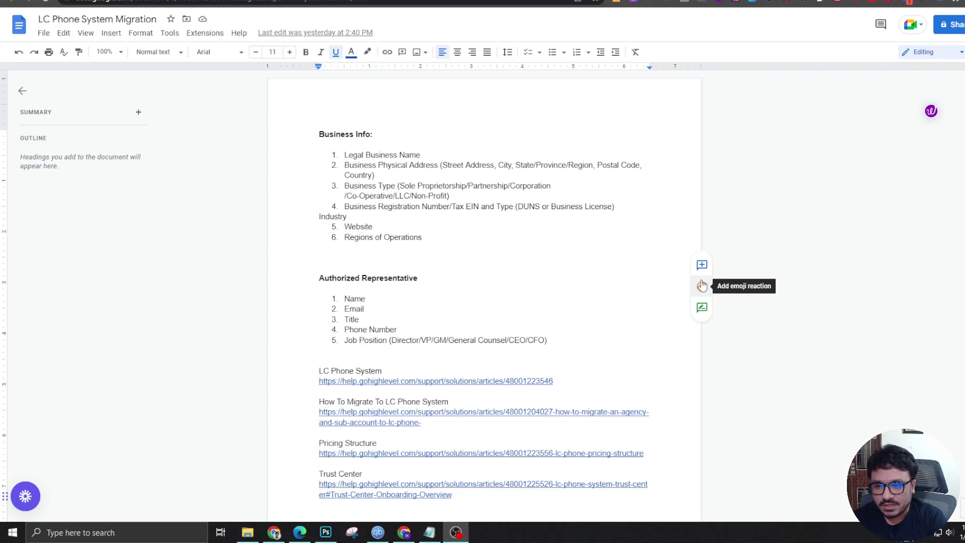
# Open the 'How To Migrate To LC Phone System' article from the link in the migration notes.
pyautogui.scroll(-3, 322, 278)
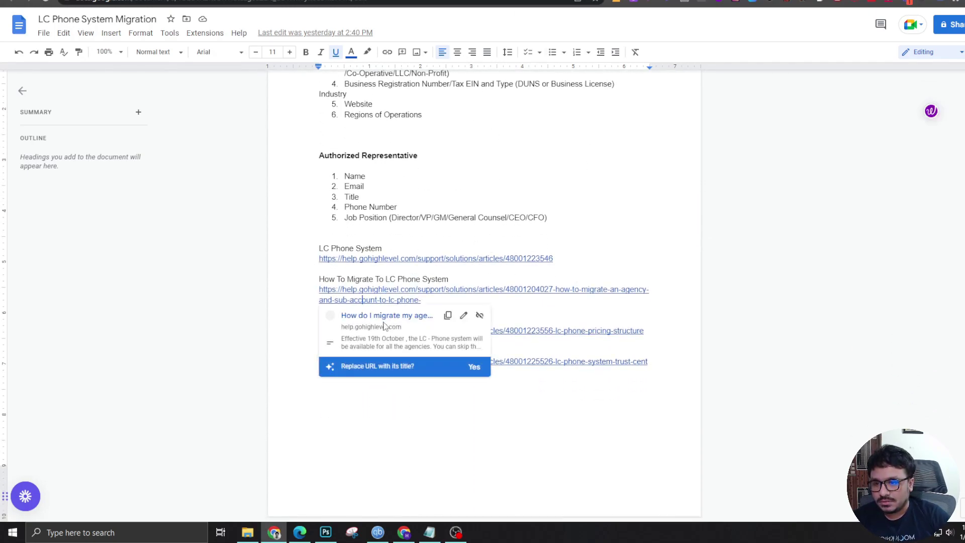
pyautogui.click(377, 325)
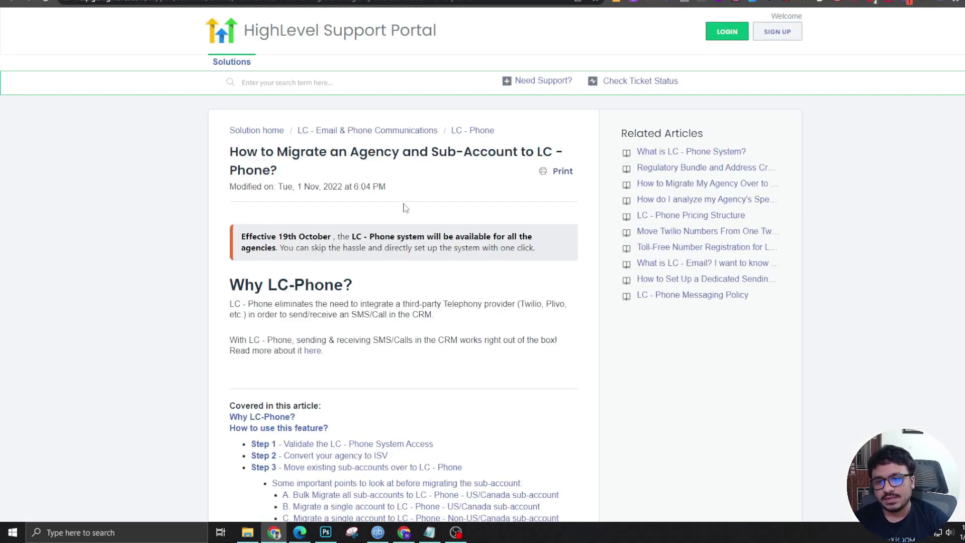
pyautogui.scroll(-5, 379, 207)
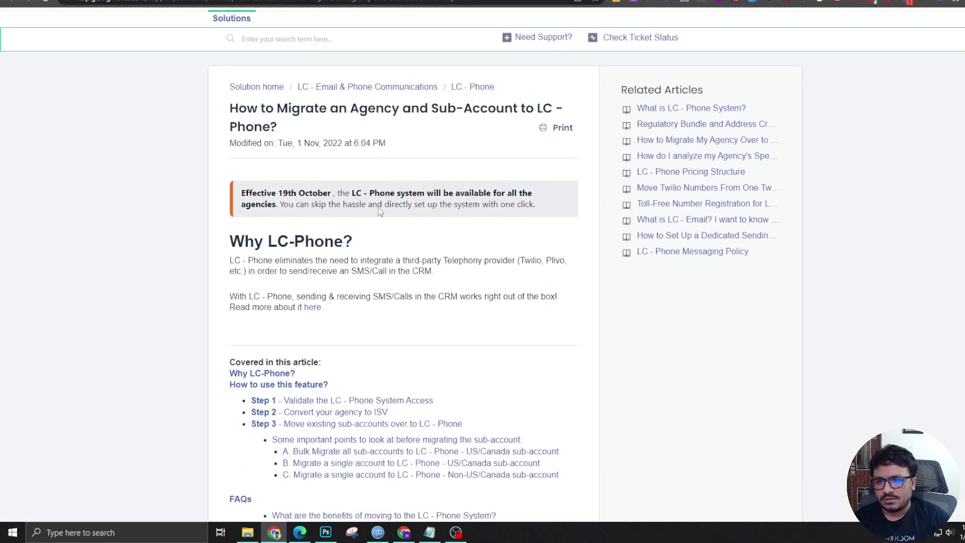
pyautogui.scroll(-5, 379, 211)
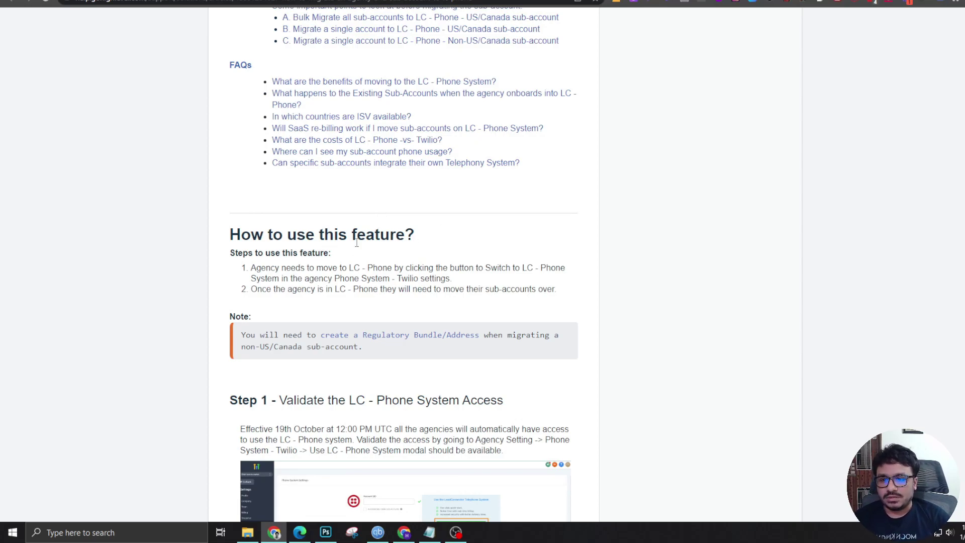
pyautogui.scroll(7, 347, 240)
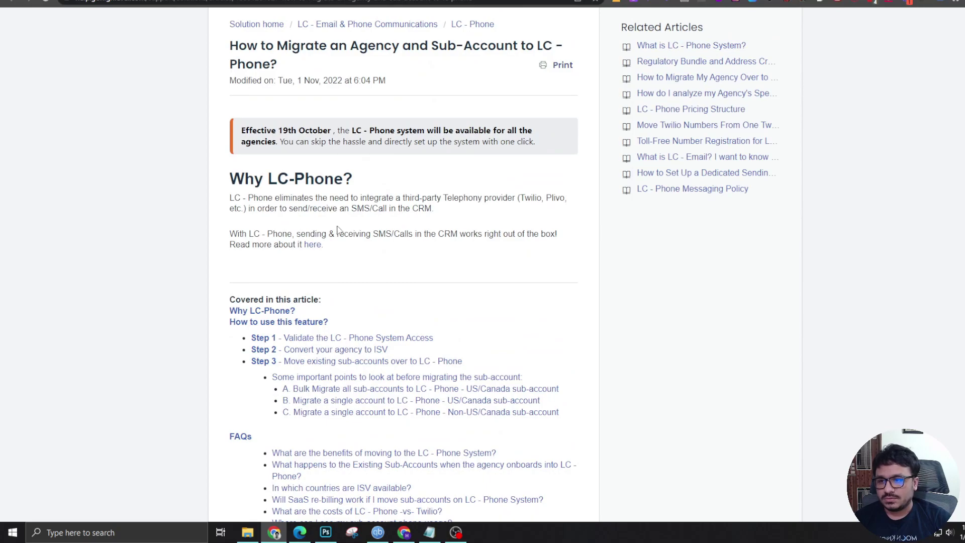
pyautogui.scroll(2, 339, 241)
pyautogui.scroll(-5, 340, 237)
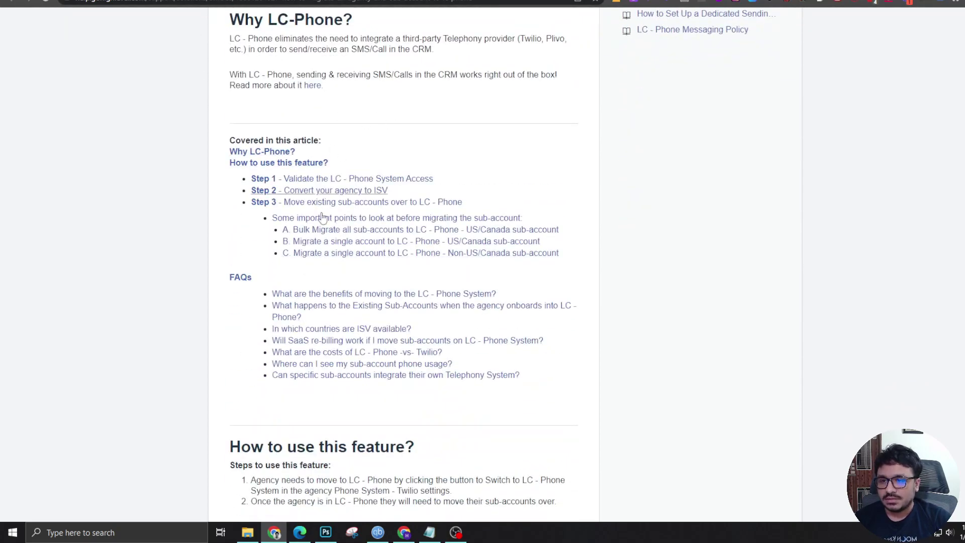
pyautogui.scroll(-10, 328, 354)
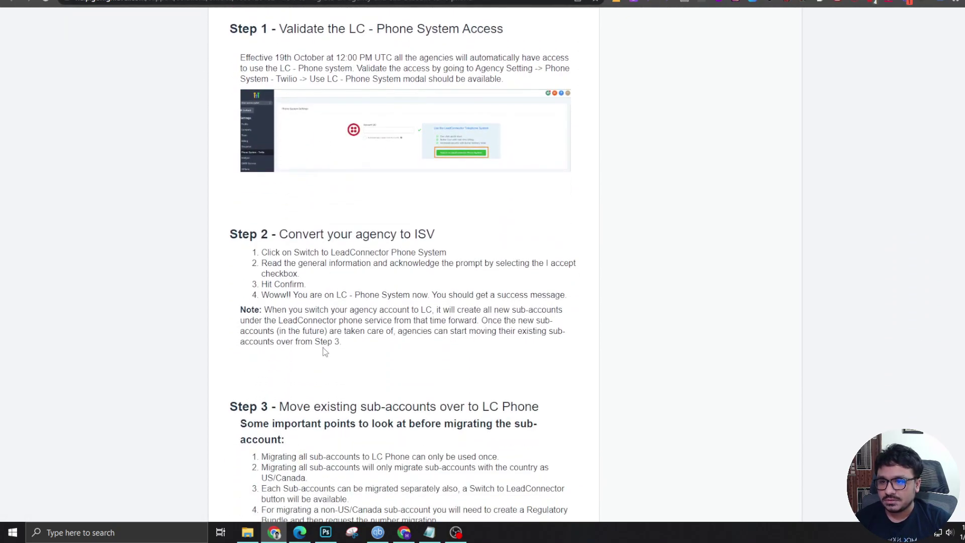
pyautogui.scroll(1, 329, 347)
pyautogui.scroll(5, 217, 320)
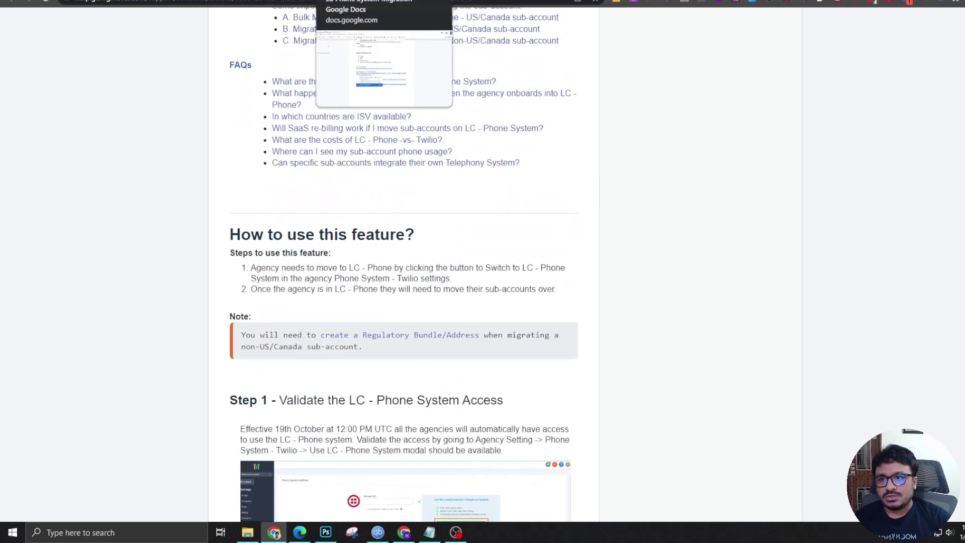
# Open the LC - Phone Pricing Structure article from the Google Docs migration notes.
pyautogui.click(347, 3)
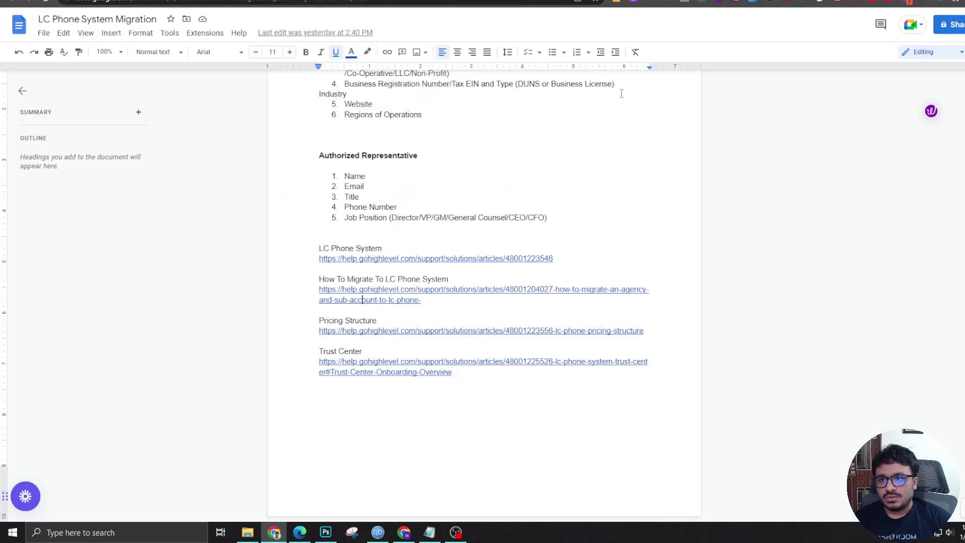
pyautogui.click(370, 332)
pyautogui.click(370, 348)
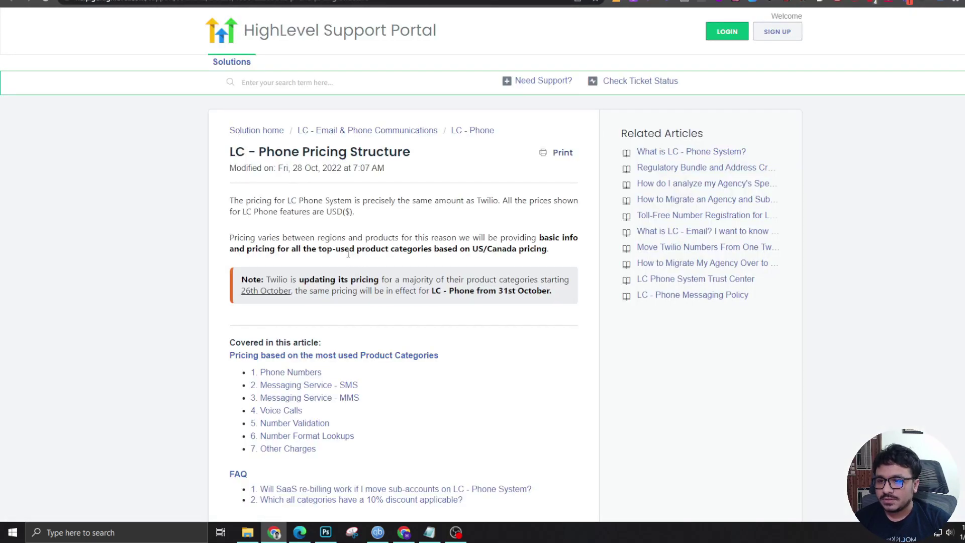
# Review the phone number pricing, including the 2.00 toll-free price, and the SMS rates.
pyautogui.scroll(-8, 347, 254)
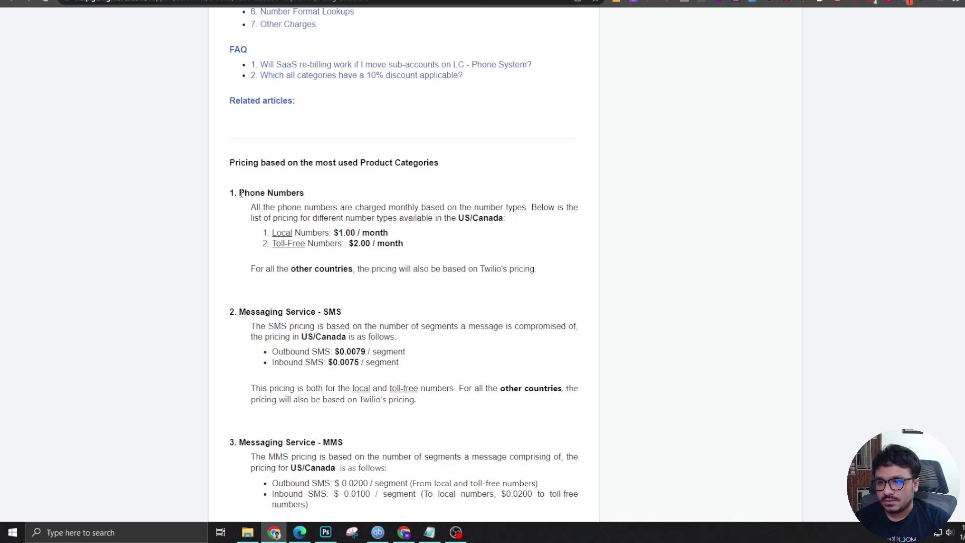
pyautogui.scroll(5, 241, 193)
pyautogui.scroll(-4, 241, 193)
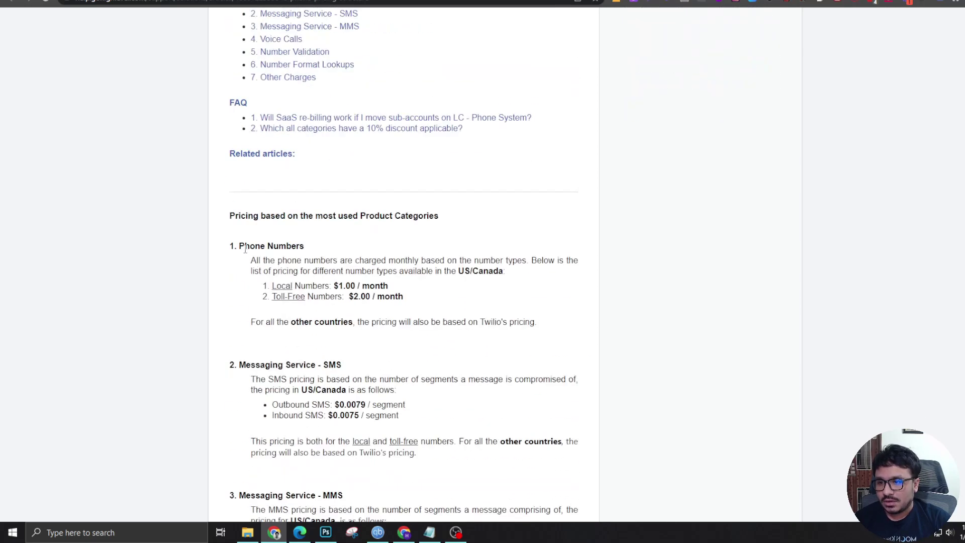
pyautogui.moveTo(239, 245); pyautogui.dragTo(329, 285)
pyautogui.click(341, 282)
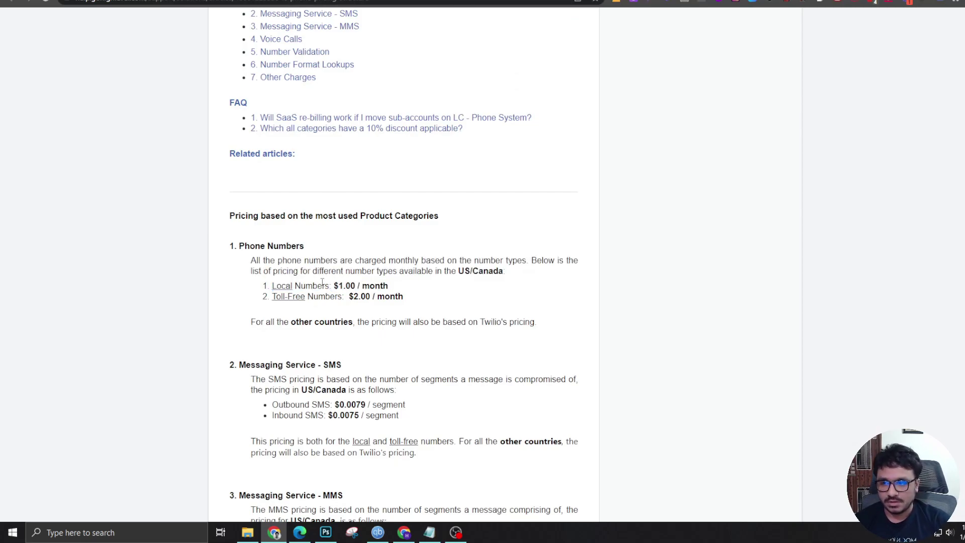
pyautogui.doubleClick(364, 297)
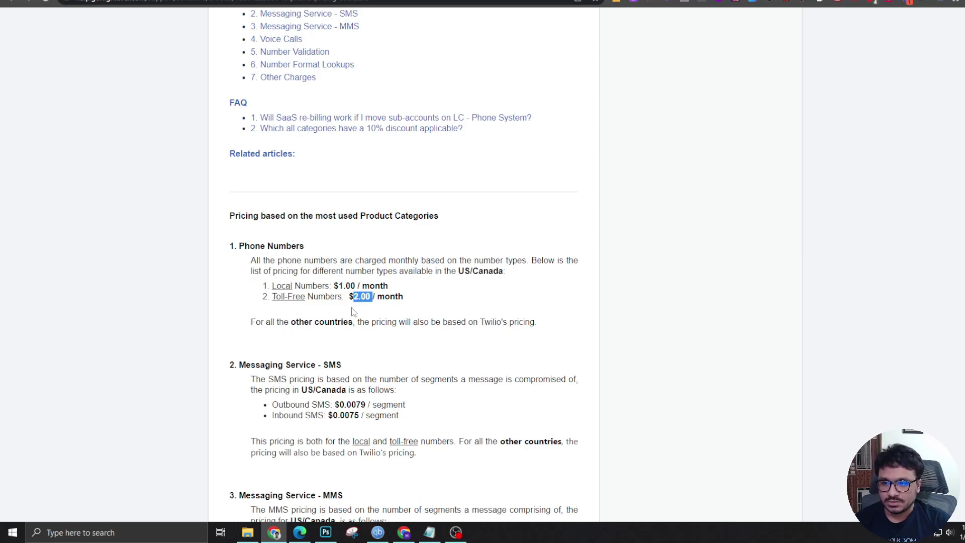
pyautogui.scroll(-3, 354, 312)
pyautogui.click(340, 306)
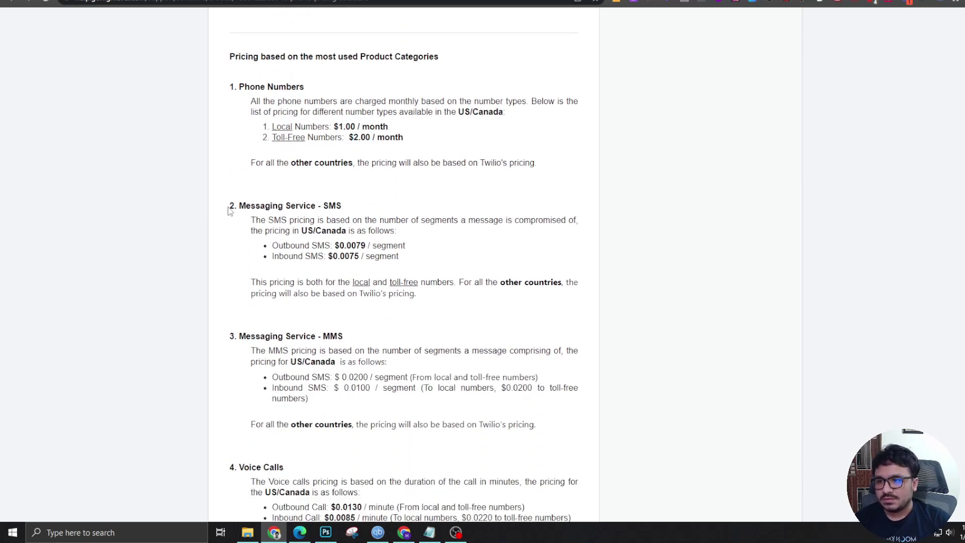
pyautogui.moveTo(237, 205); pyautogui.dragTo(371, 253)
pyautogui.click(367, 247)
# Review the US/Canada MMS pricing and the $0.05 Number Validation price.
pyautogui.scroll(-2, 367, 247)
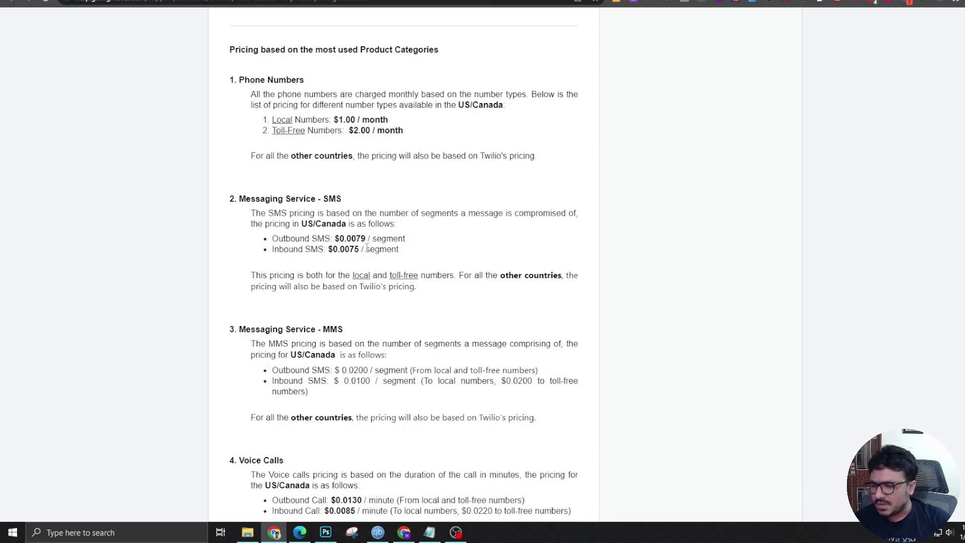
pyautogui.moveTo(255, 229); pyautogui.dragTo(341, 243)
pyautogui.click(341, 242)
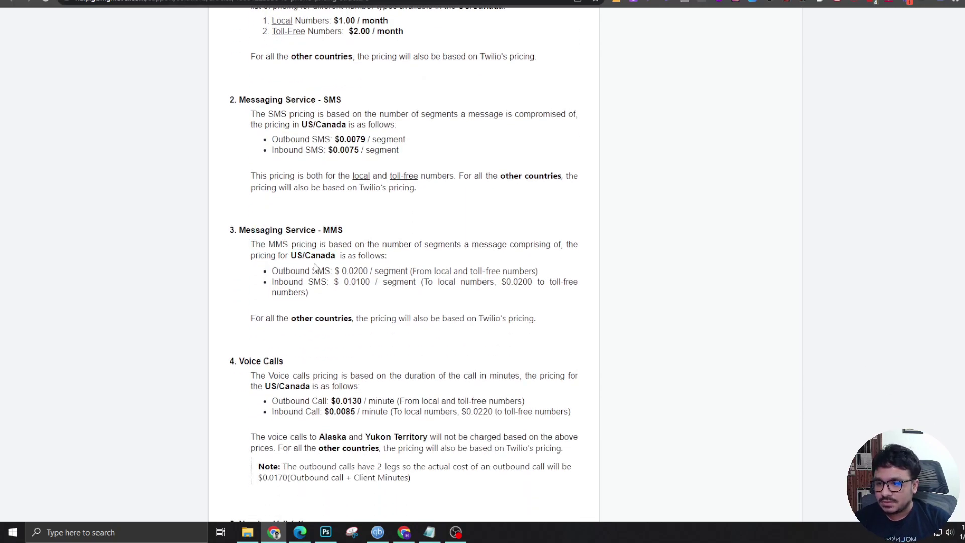
pyautogui.scroll(-2, 341, 243)
pyautogui.moveTo(291, 150); pyautogui.dragTo(386, 150)
pyautogui.click(297, 255)
pyautogui.scroll(-2, 297, 254)
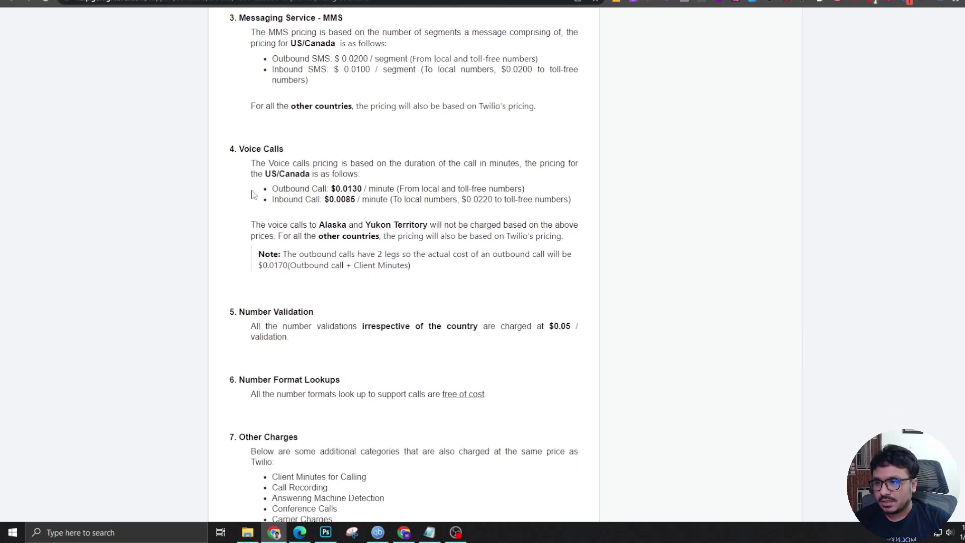
pyautogui.scroll(-2, 309, 254)
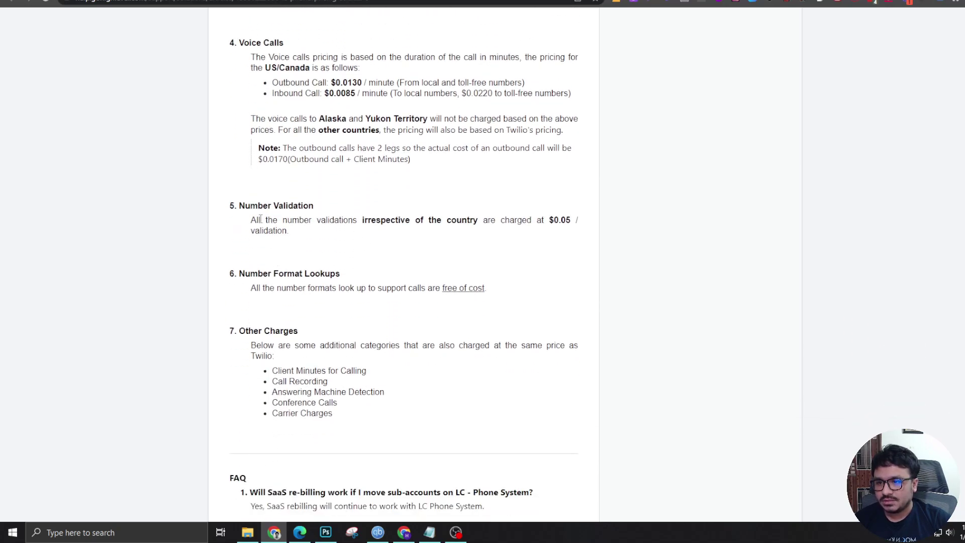
pyautogui.moveTo(260, 218); pyautogui.dragTo(300, 237)
pyautogui.click(283, 227)
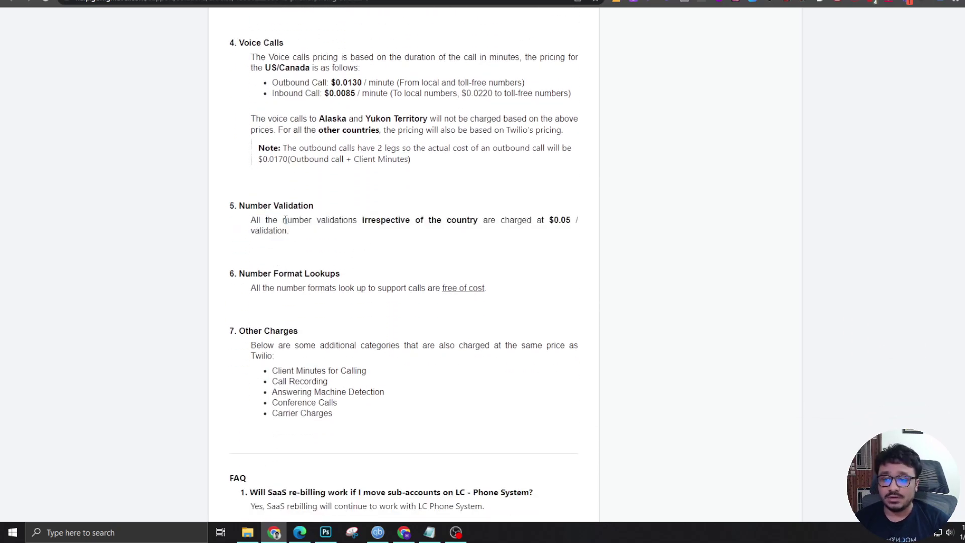
pyautogui.moveTo(548, 222); pyautogui.dragTo(577, 222)
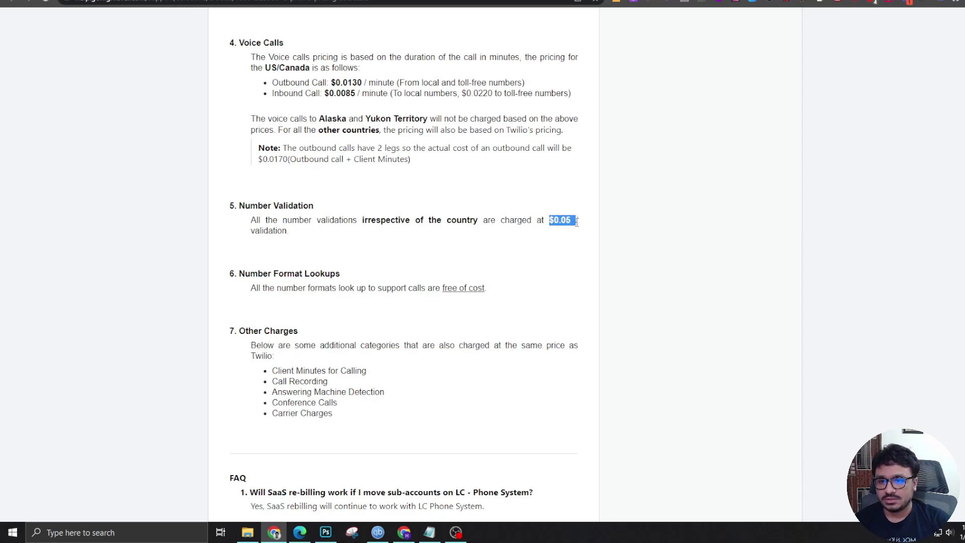
pyautogui.click(559, 225)
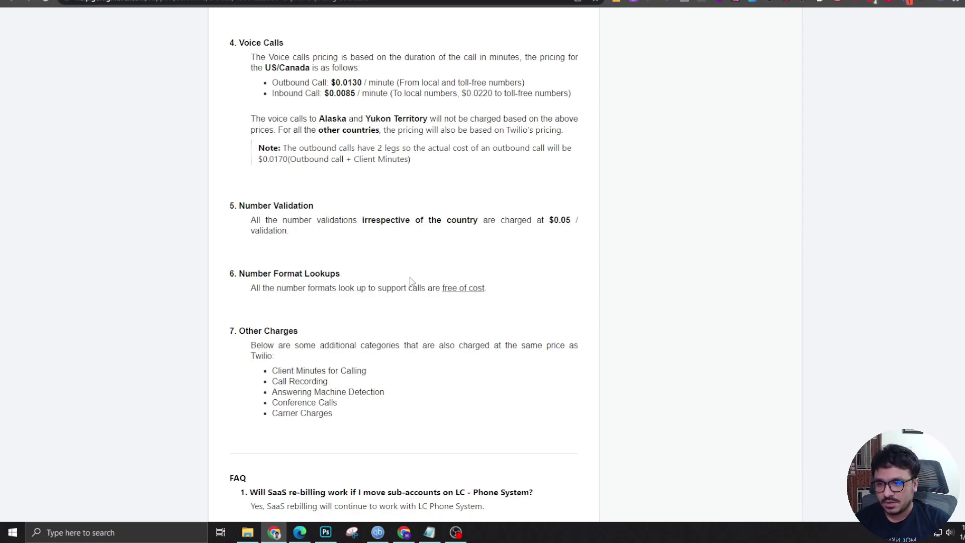
pyautogui.scroll(-2, 392, 302)
pyautogui.scroll(-1, 372, 311)
pyautogui.scroll(15, 524, 231)
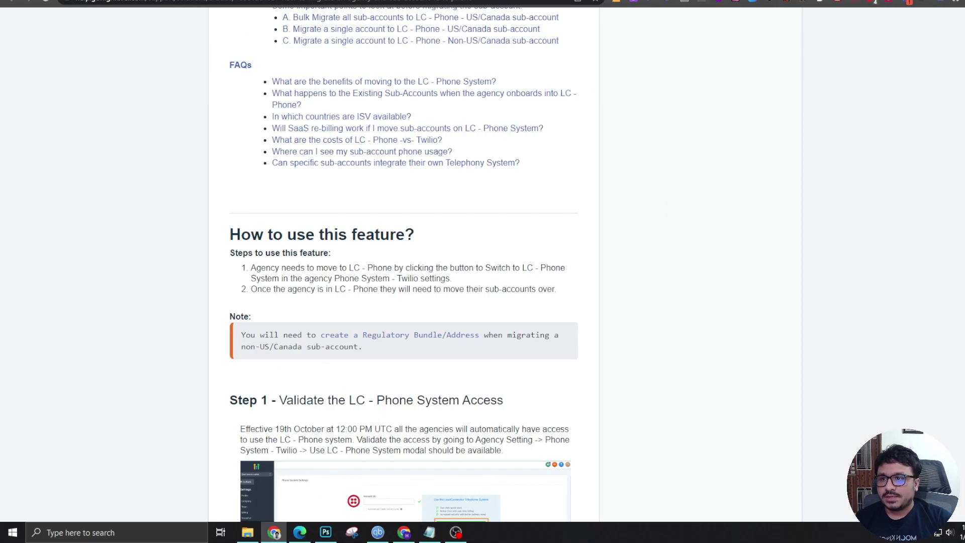
# Check the agency's phone system settings, then return to the LC Phone migration article.
pyautogui.scroll(10, 291, 287)
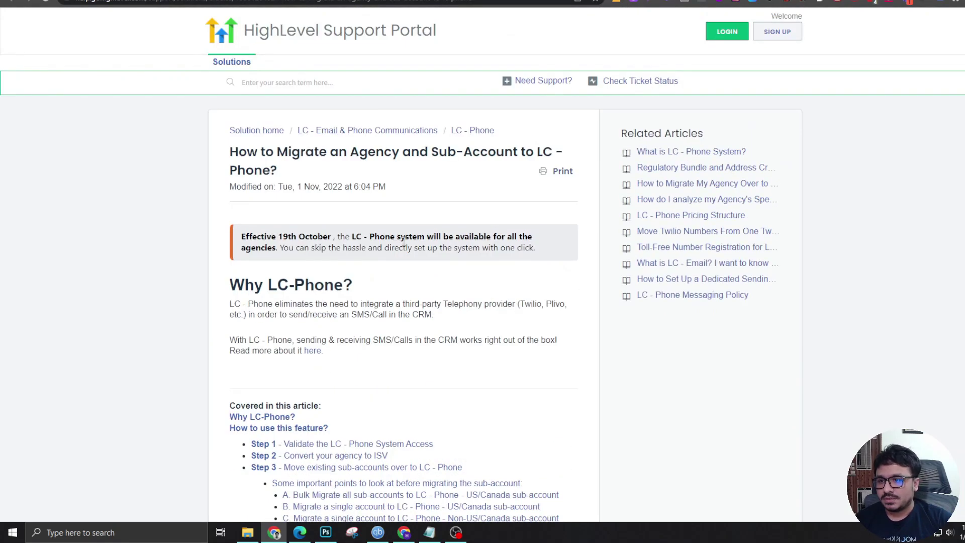
pyautogui.scroll(-15, 291, 286)
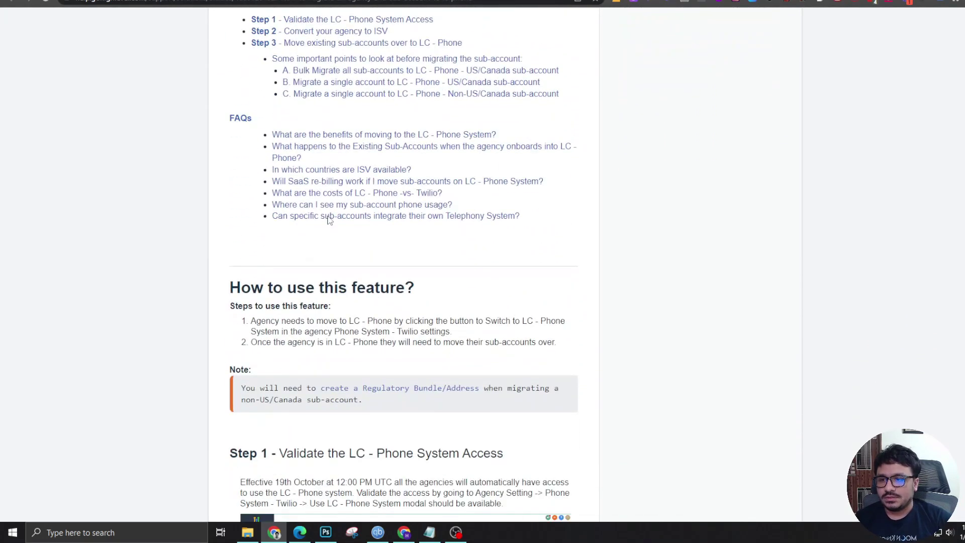
pyautogui.scroll(-3, 327, 221)
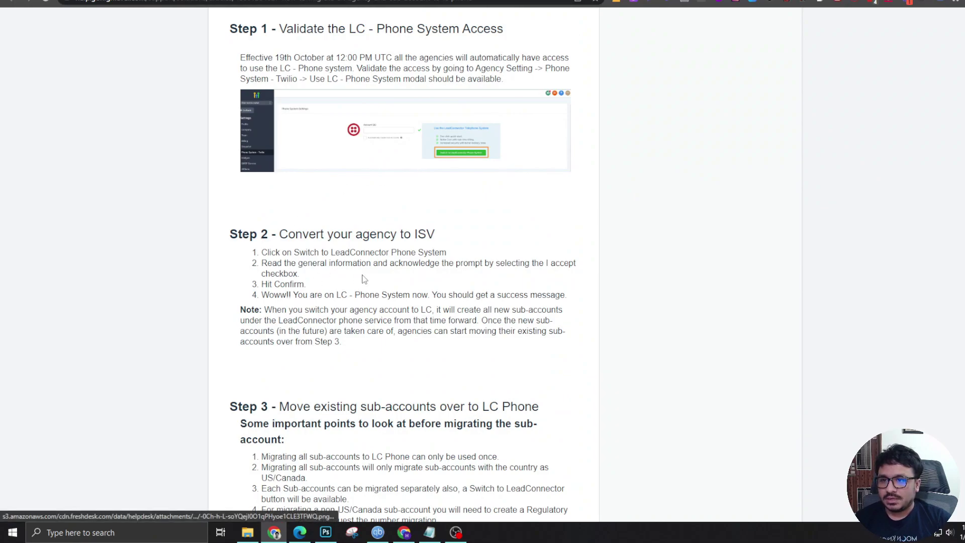
pyautogui.click(306, 532)
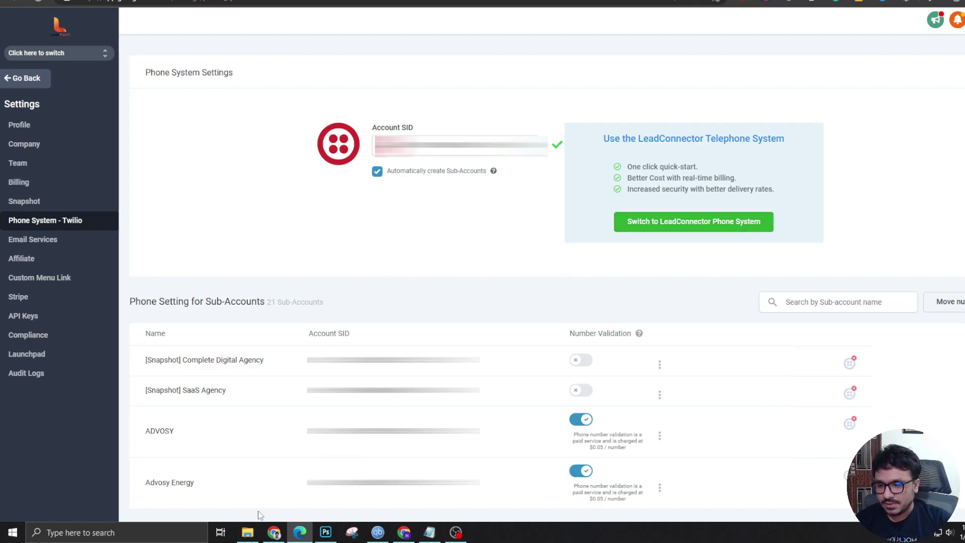
pyautogui.click(274, 532)
# View the Step 1 phone system settings screenshot enlarged, then continue to Step 2.
pyautogui.scroll(4, 384, 338)
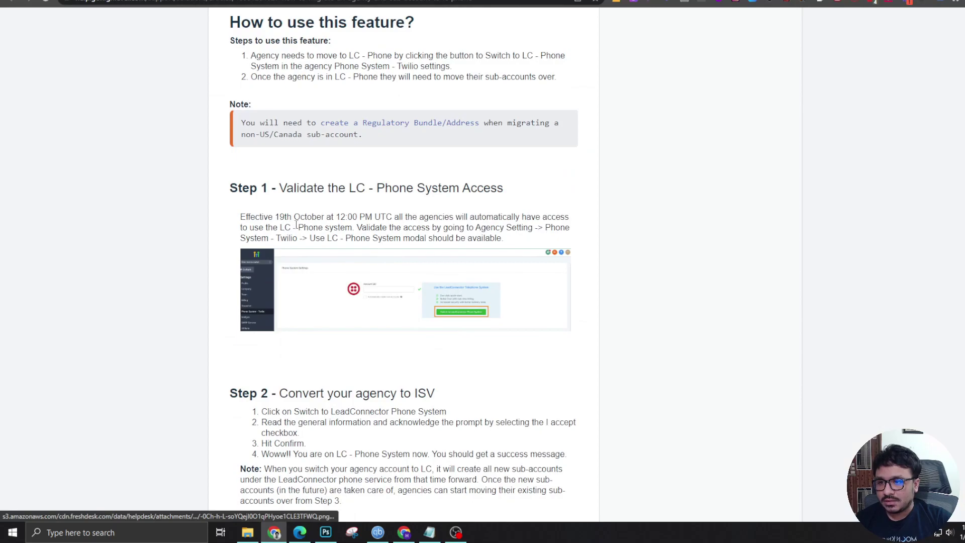
pyautogui.click(461, 312)
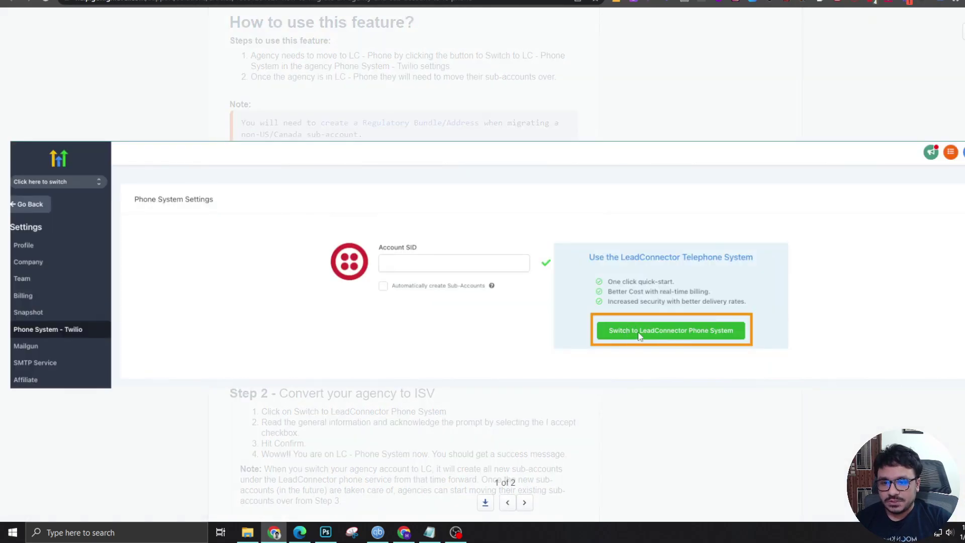
pyautogui.click(711, 158)
pyautogui.scroll(-2, 442, 231)
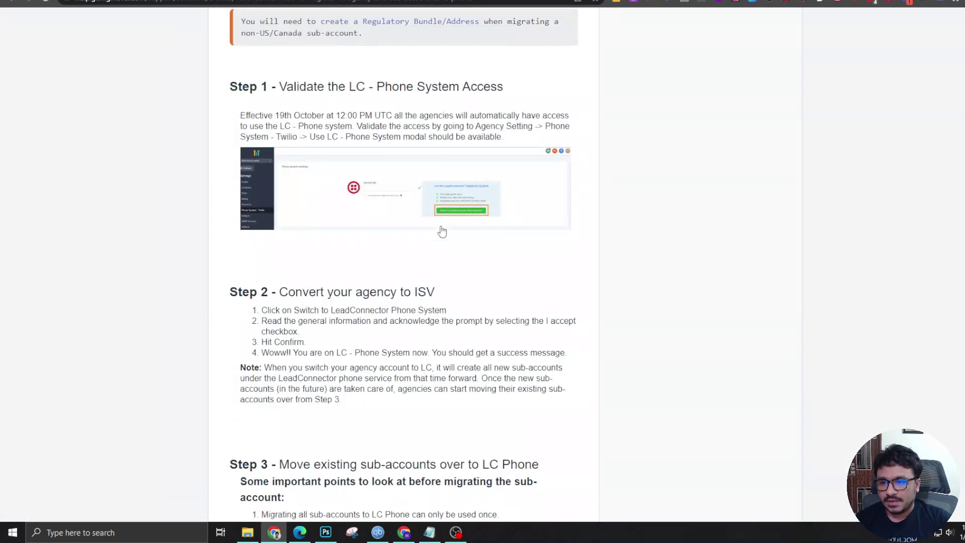
# Read the Step 3 'Move existing sub-accounts' heading, then check the agency's Phone System settings.
pyautogui.scroll(-6, 442, 232)
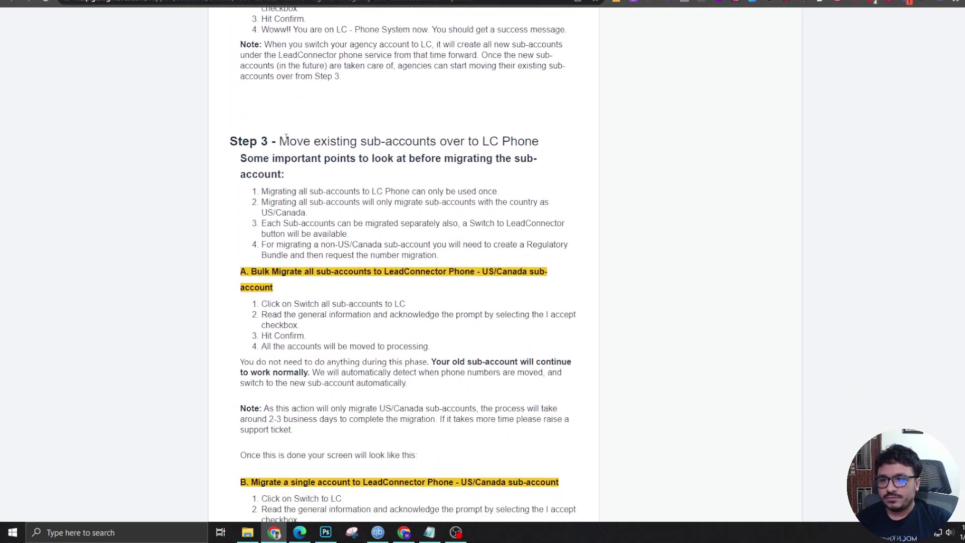
pyautogui.moveTo(280, 140); pyautogui.dragTo(355, 134)
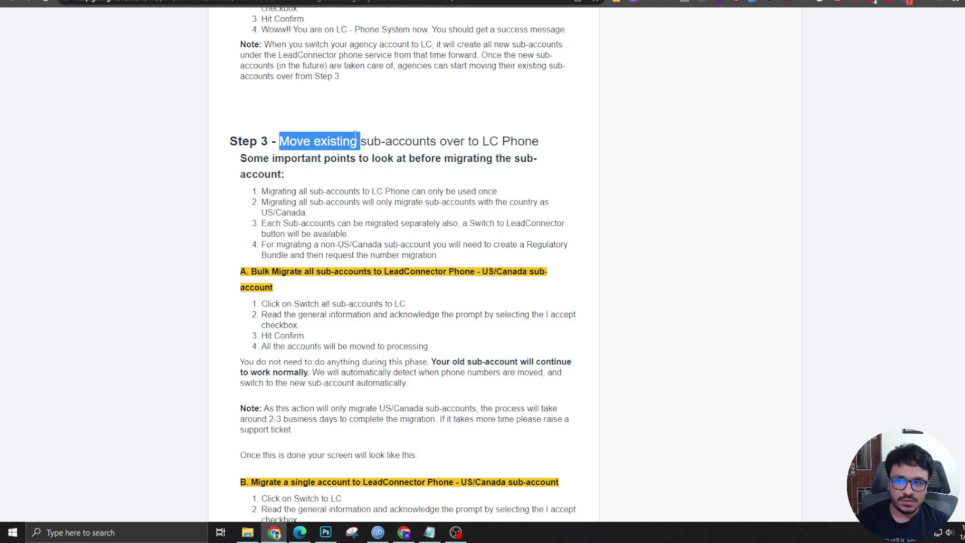
pyautogui.click(355, 135)
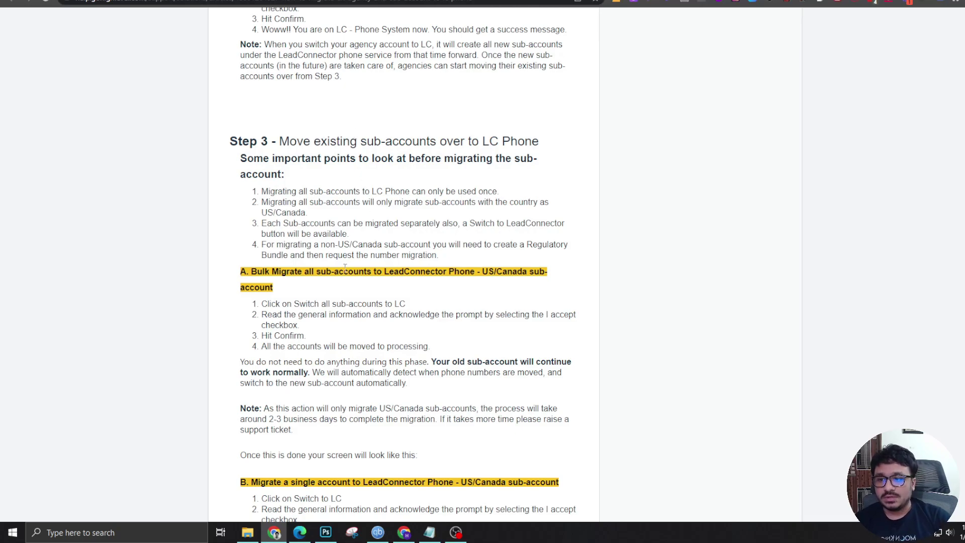
pyautogui.scroll(-8, 417, 282)
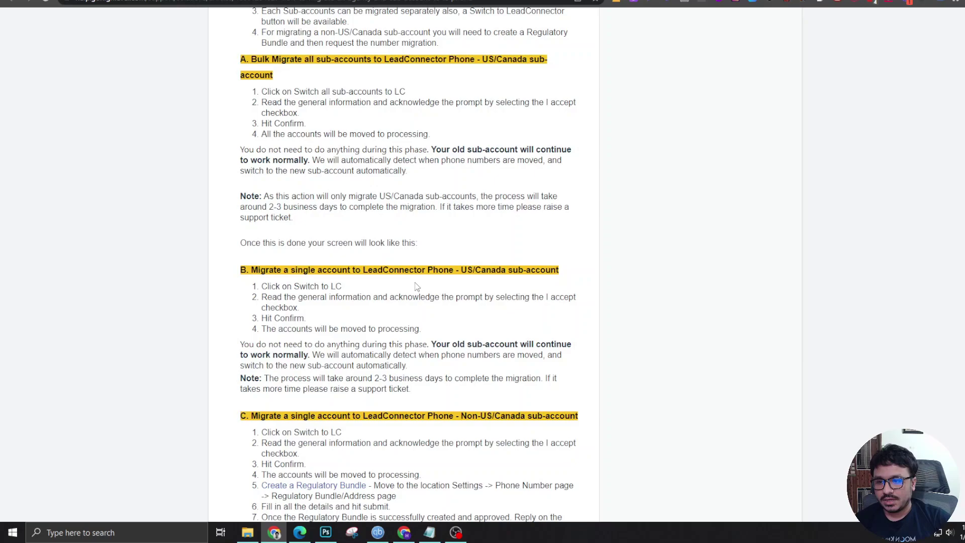
pyautogui.scroll(8, 415, 282)
pyautogui.scroll(3, 416, 283)
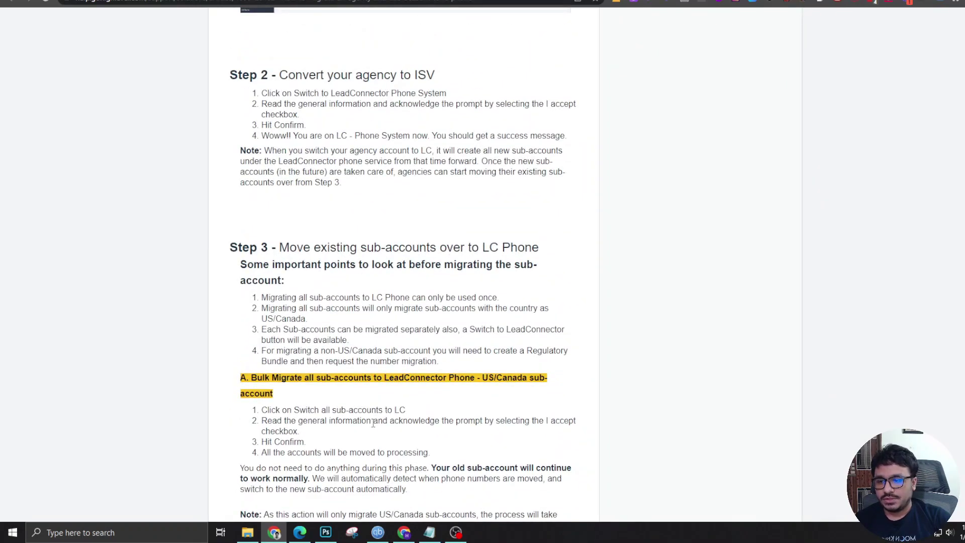
pyautogui.click(300, 532)
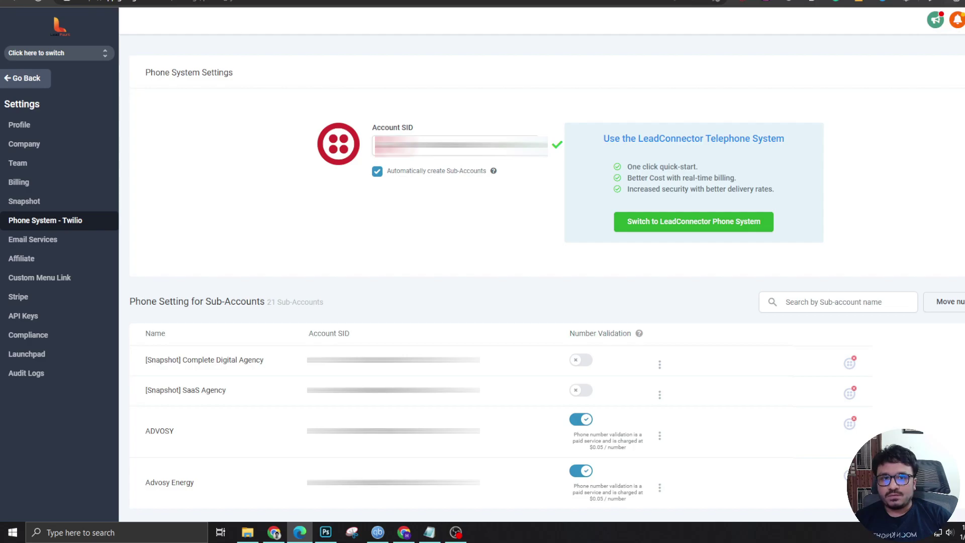
# Return to the migration article and review the Bulk Migrate section.
pyautogui.hotkey('alt', 'Tab')
pyautogui.scroll(-1, 478, 252)
pyautogui.scroll(-2, 479, 252)
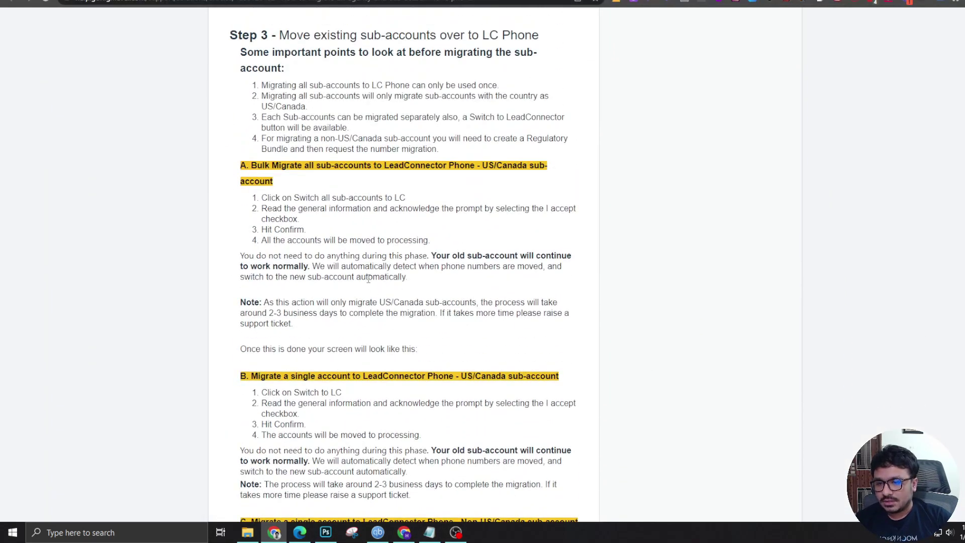
pyautogui.scroll(-1, 369, 278)
pyautogui.scroll(4, 370, 281)
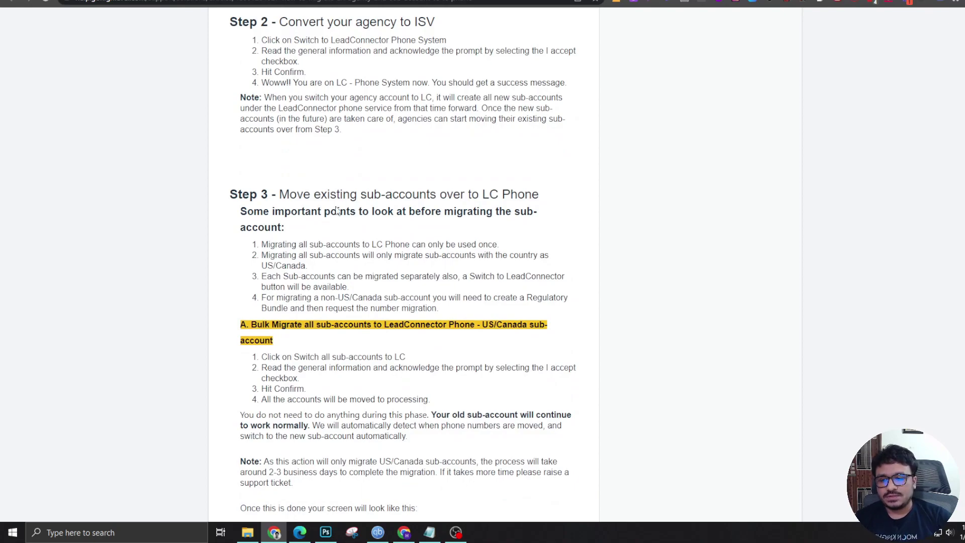
pyautogui.scroll(-1, 347, 206)
pyautogui.moveTo(250, 271); pyautogui.dragTo(513, 268)
pyautogui.click(498, 271)
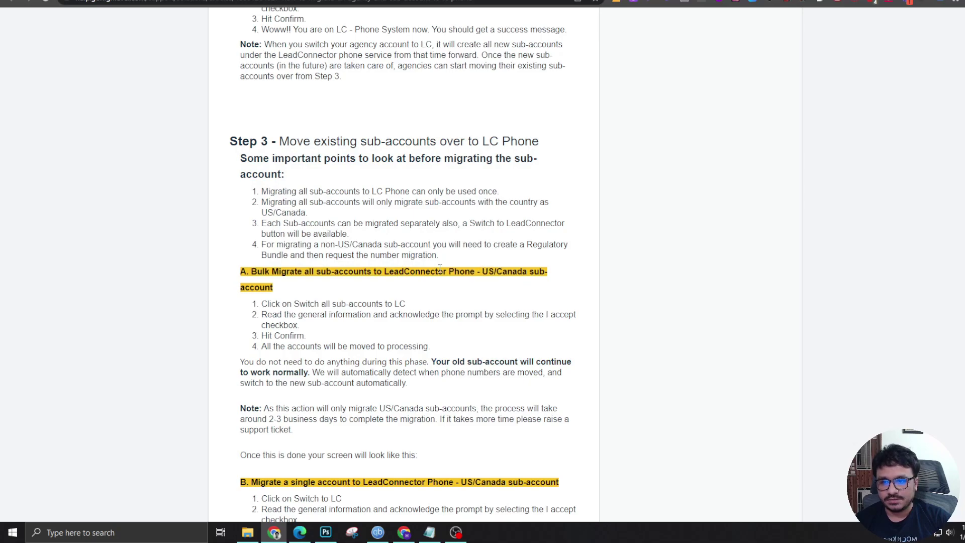
# Open the 'Create a Regulatory Bundle' article linked from section C.
pyautogui.scroll(-1, 483, 268)
pyautogui.scroll(-1, 485, 236)
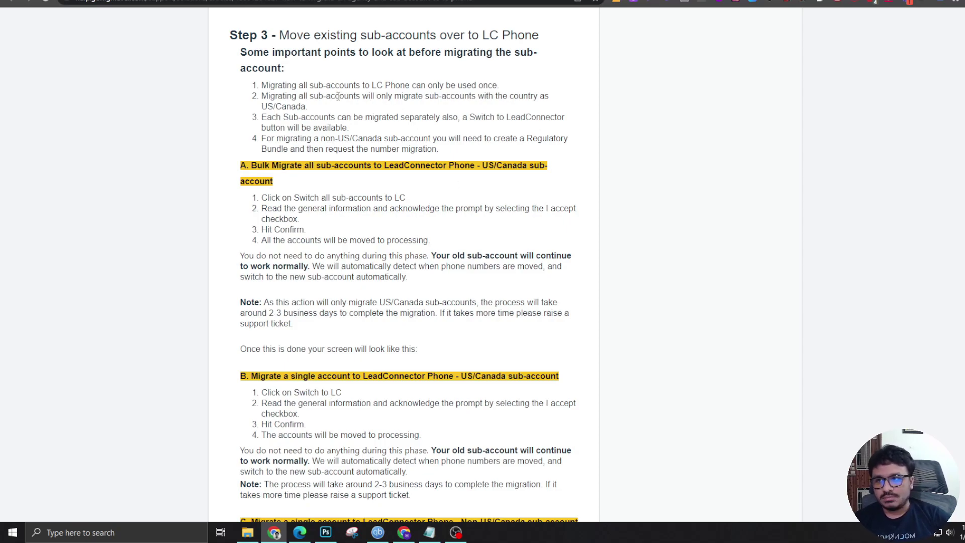
pyautogui.scroll(-7, 406, 207)
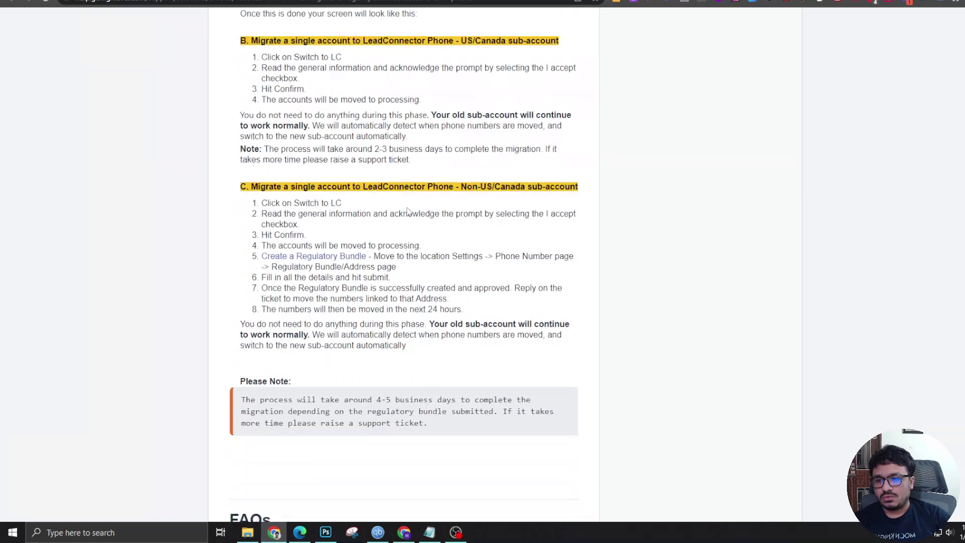
pyautogui.click(339, 223)
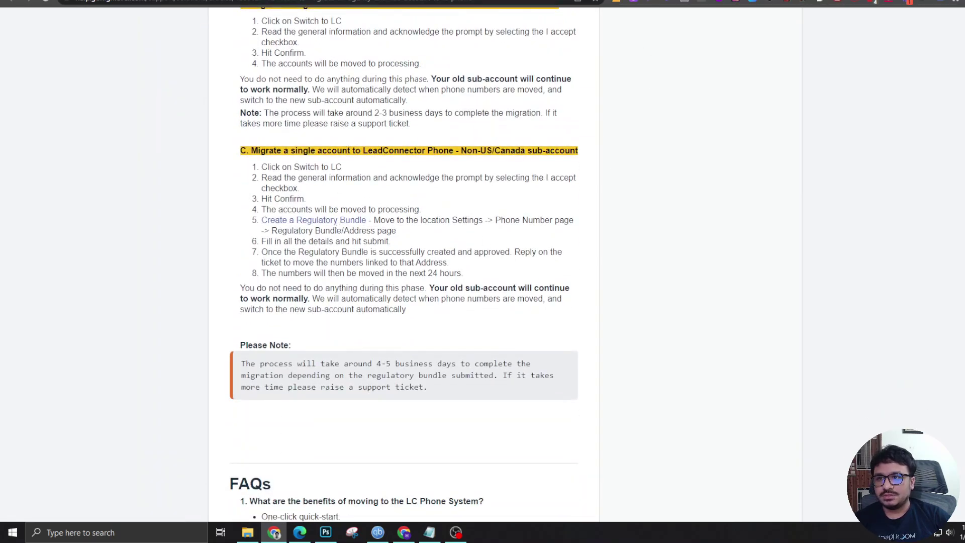
pyautogui.scroll(-5, 355, 285)
pyautogui.scroll(-5, 355, 285)
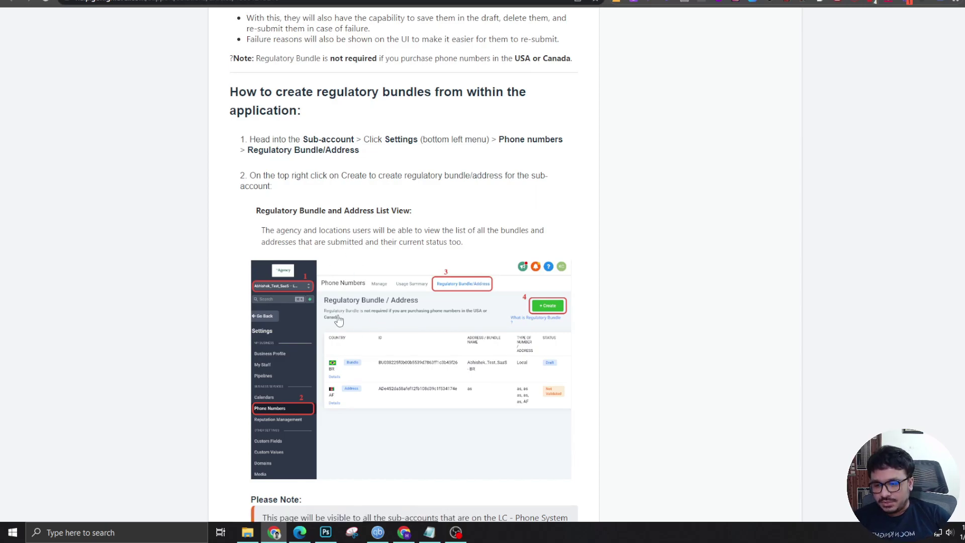
pyautogui.hotkey('ctrl', 'Tab')
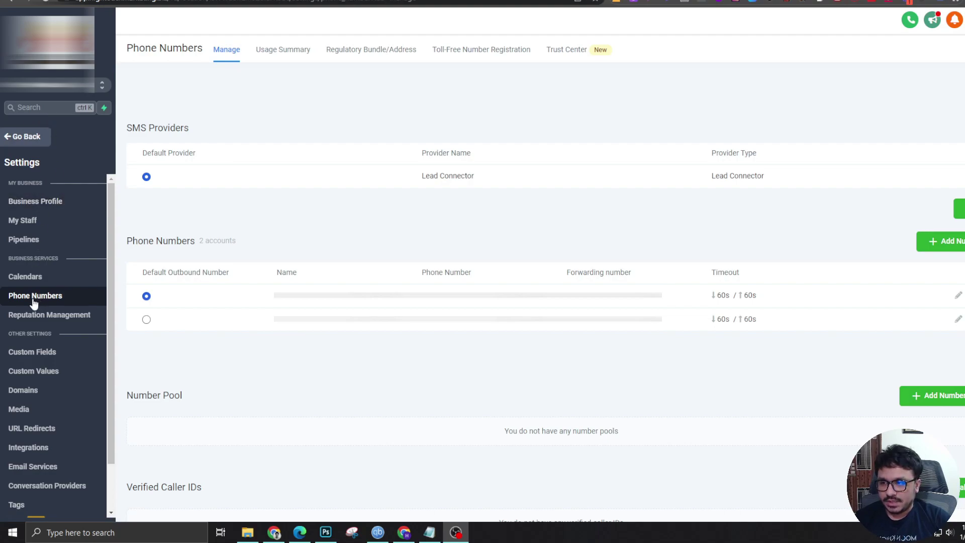
pyautogui.click(368, 59)
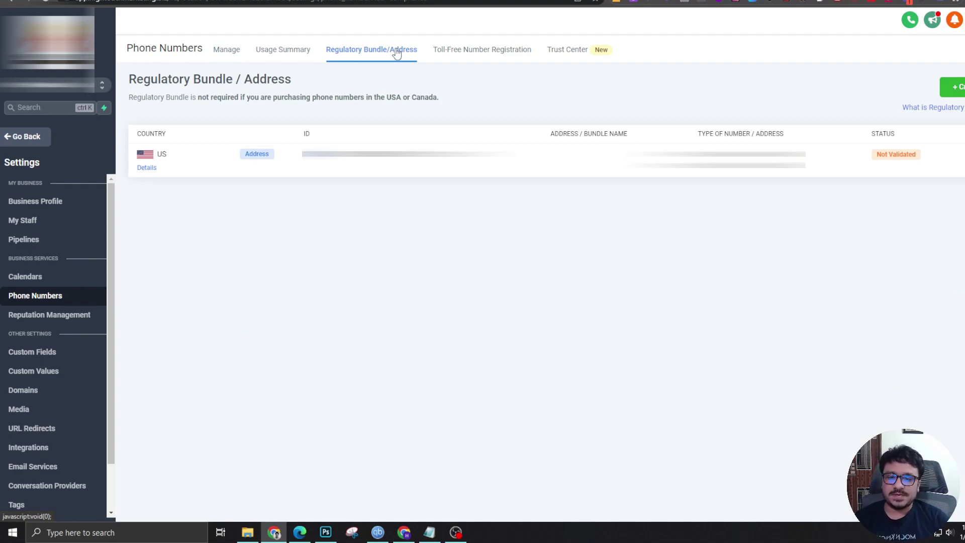
pyautogui.click(954, 87)
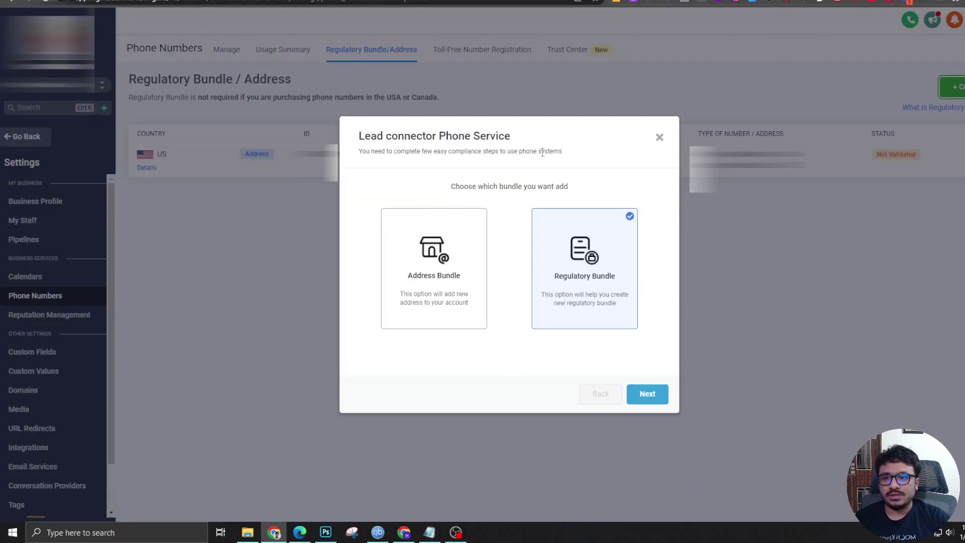
pyautogui.click(659, 137)
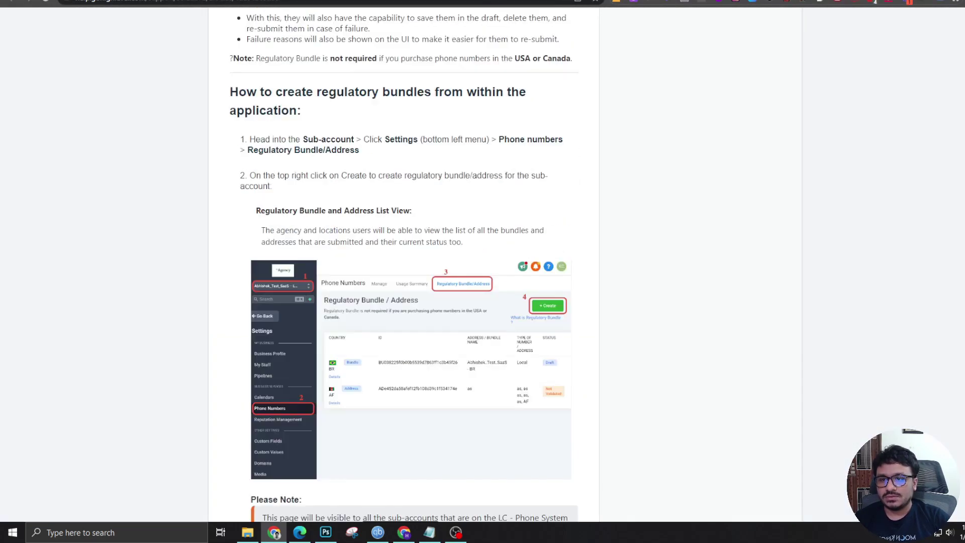
pyautogui.scroll(-6, 495, 184)
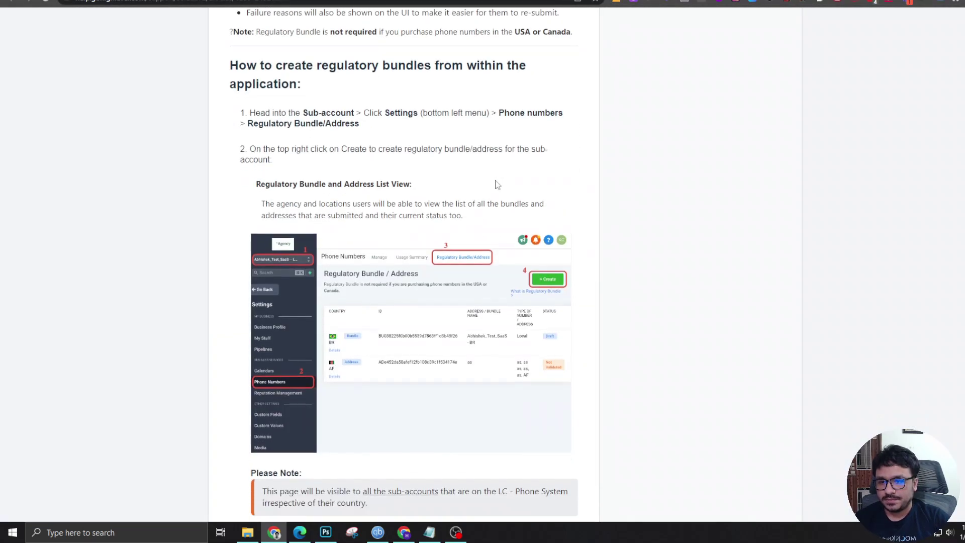
pyautogui.scroll(15, 285, 348)
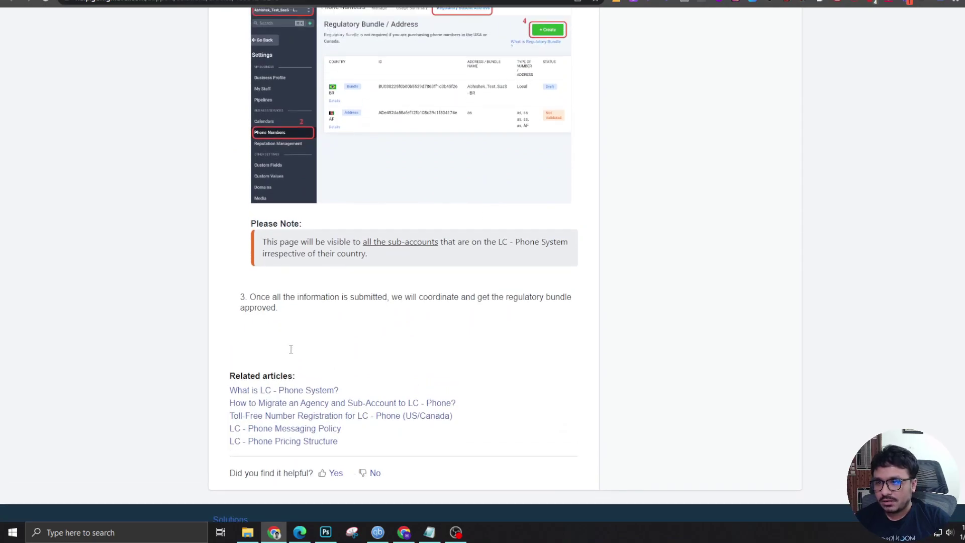
pyautogui.scroll(-3, 310, 187)
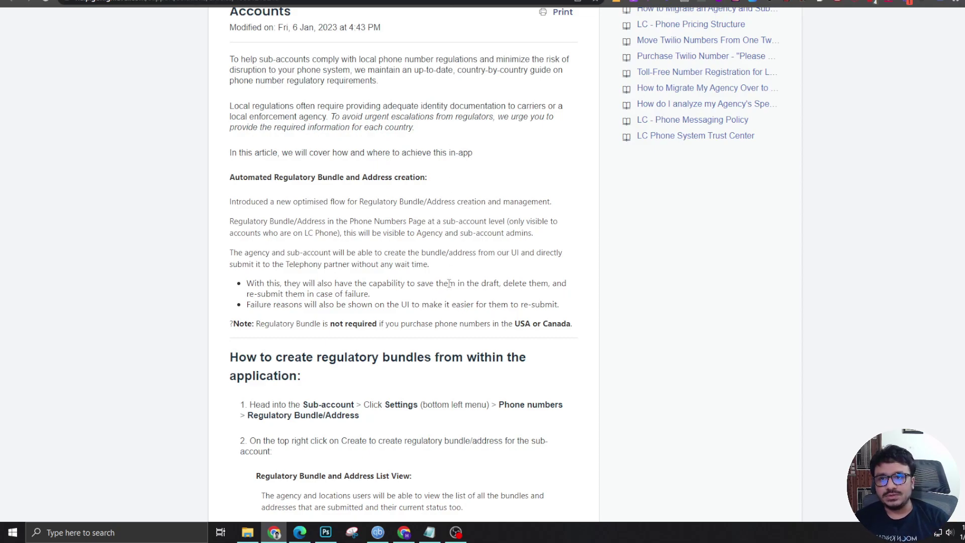
# Open the 'LC Phone System Trust Center' article from the link in the migration notes.
pyautogui.hotkey('ctrl', 'Tab')
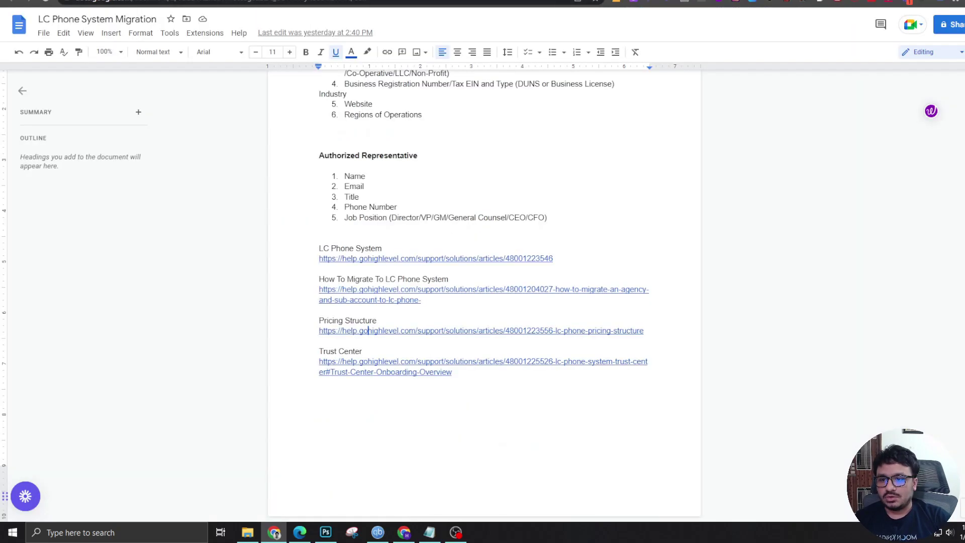
pyautogui.click(358, 362)
pyautogui.click(373, 388)
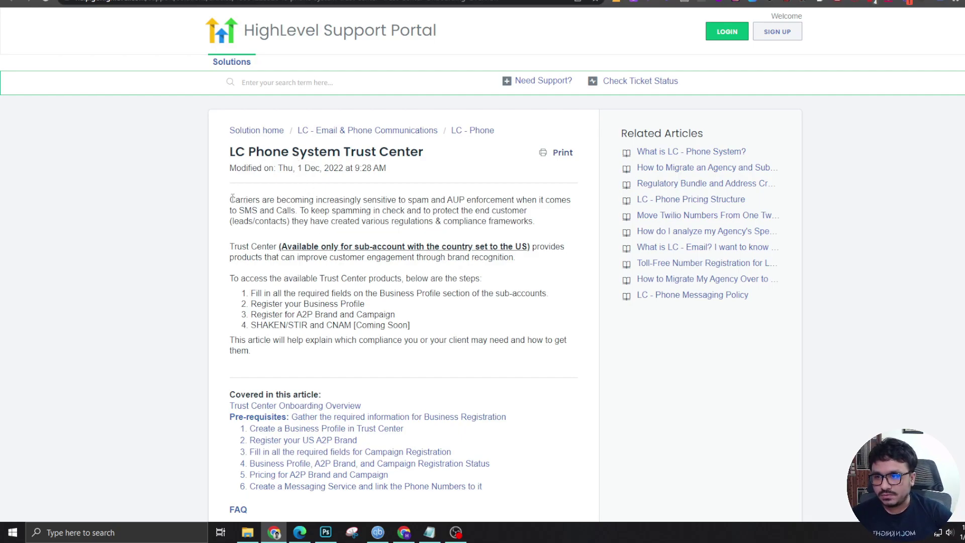
# Read through the LC Phone System Trust Center article's introduction about sensitive business information.
pyautogui.moveTo(230, 199); pyautogui.dragTo(402, 220)
pyautogui.click(402, 220)
pyautogui.scroll(-5, 463, 310)
pyautogui.scroll(5, 463, 310)
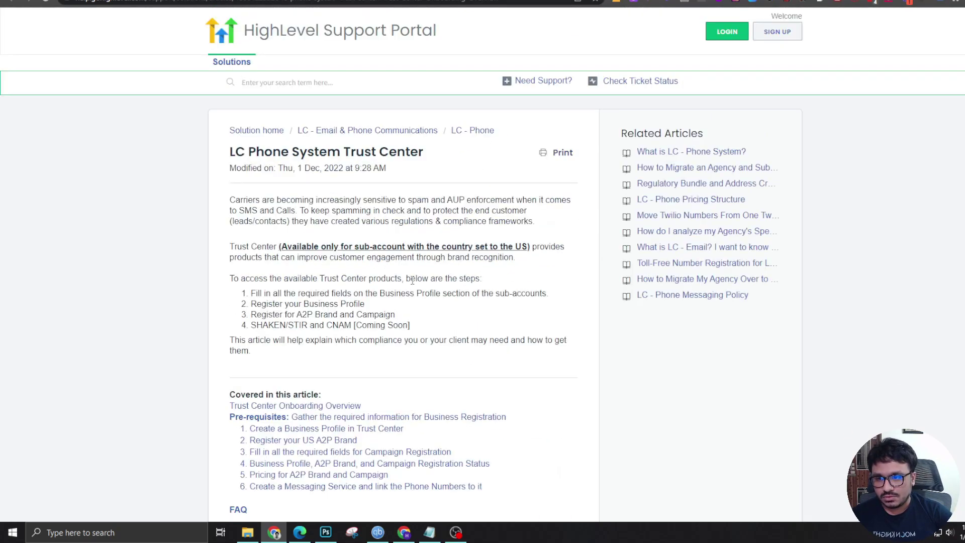
pyautogui.doubleClick(373, 201)
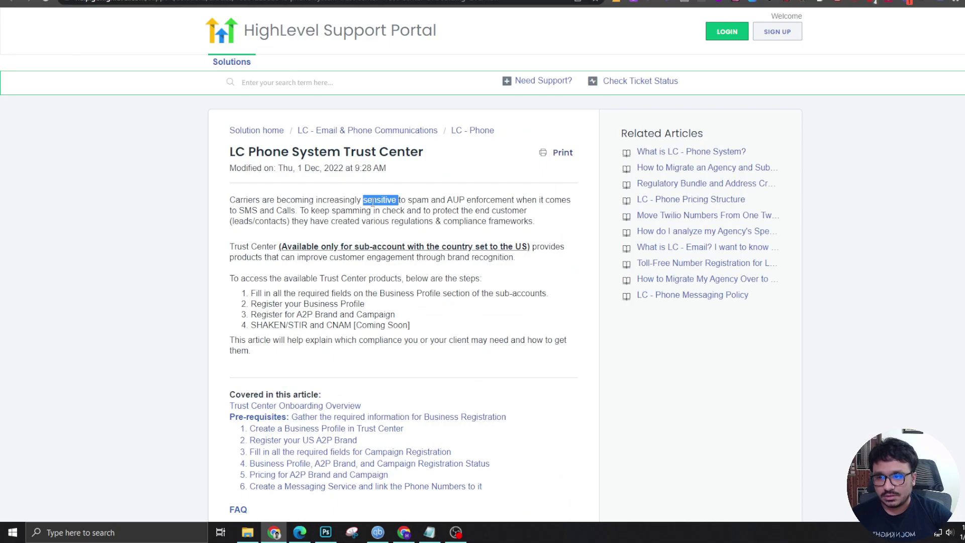
pyautogui.click(354, 197)
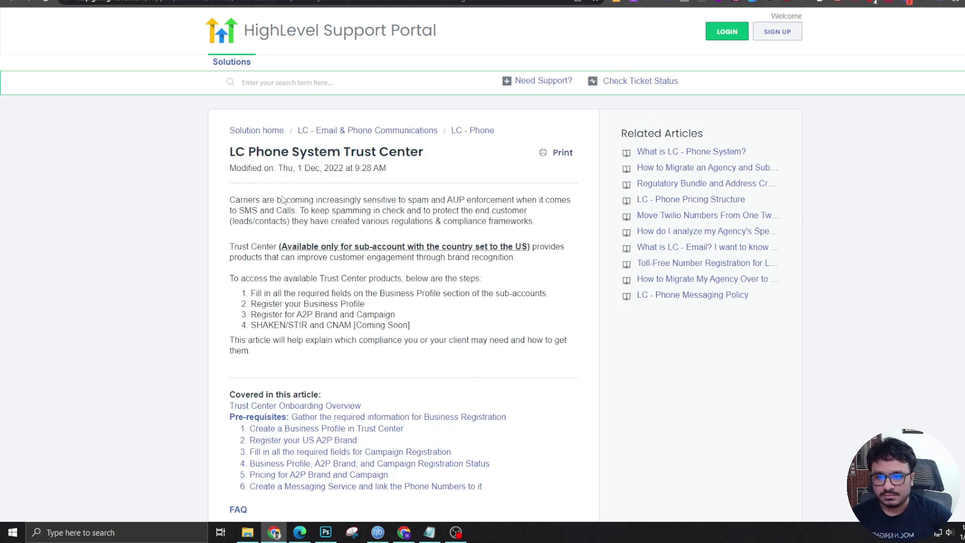
pyautogui.moveTo(300, 210); pyautogui.dragTo(325, 211)
pyautogui.click(307, 211)
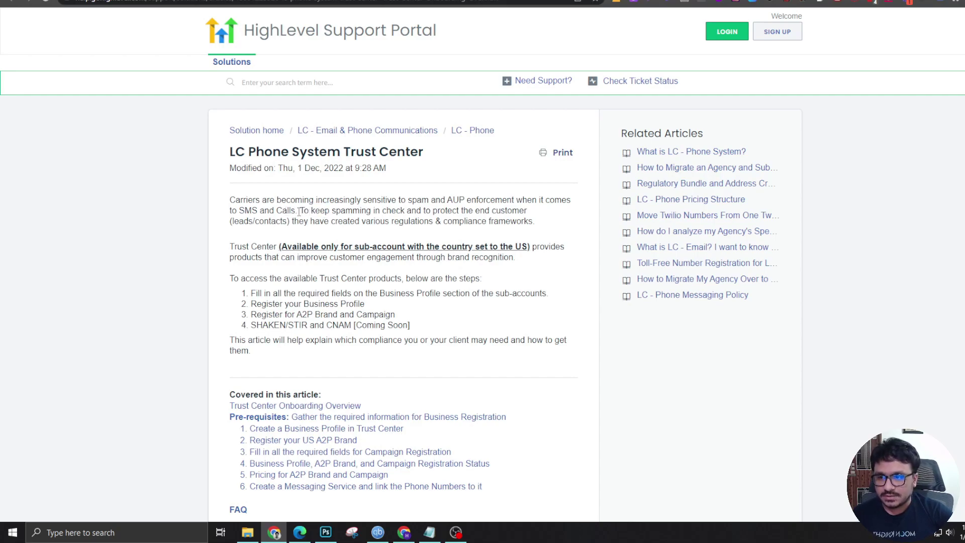
pyautogui.scroll(-2, 345, 230)
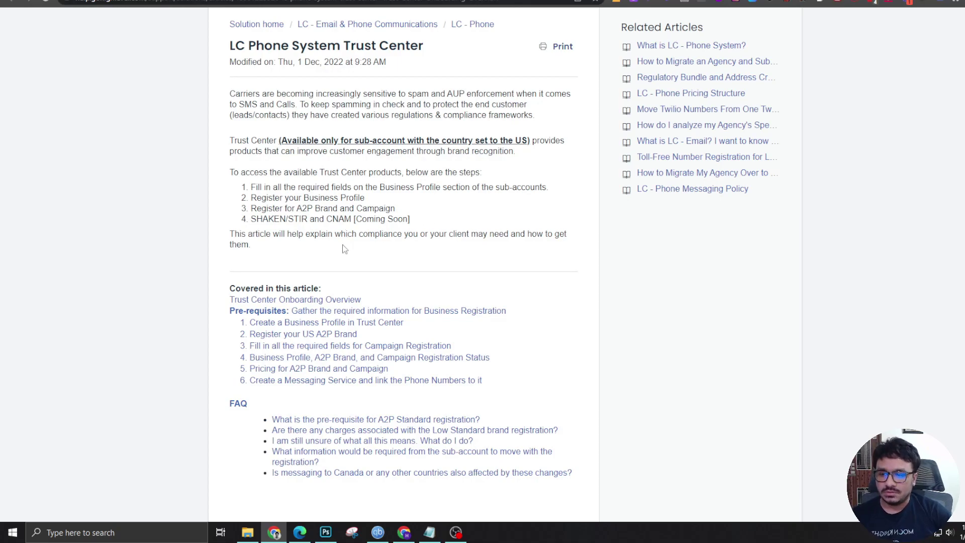
pyautogui.scroll(-8, 363, 246)
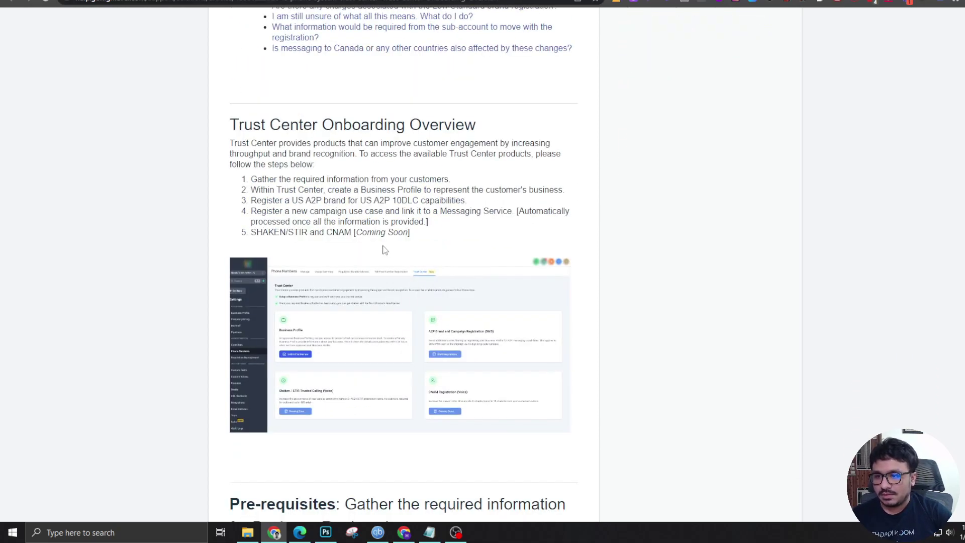
pyautogui.scroll(3, 393, 252)
pyautogui.scroll(3, 393, 252)
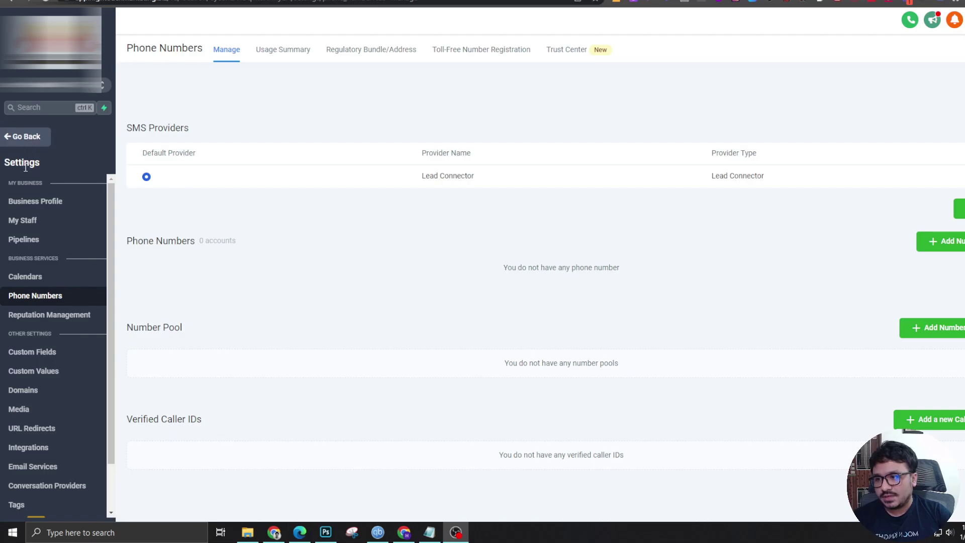
# Open the Trust Center tab and point out the A2P Brand and Campaign Registration and Business Profile cards.
pyautogui.click(567, 59)
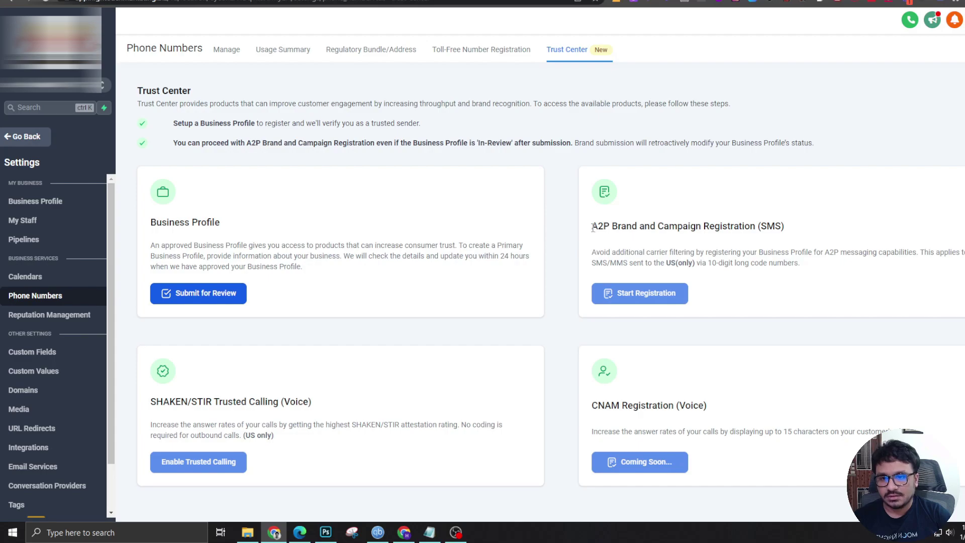
pyautogui.moveTo(591, 226); pyautogui.dragTo(643, 222)
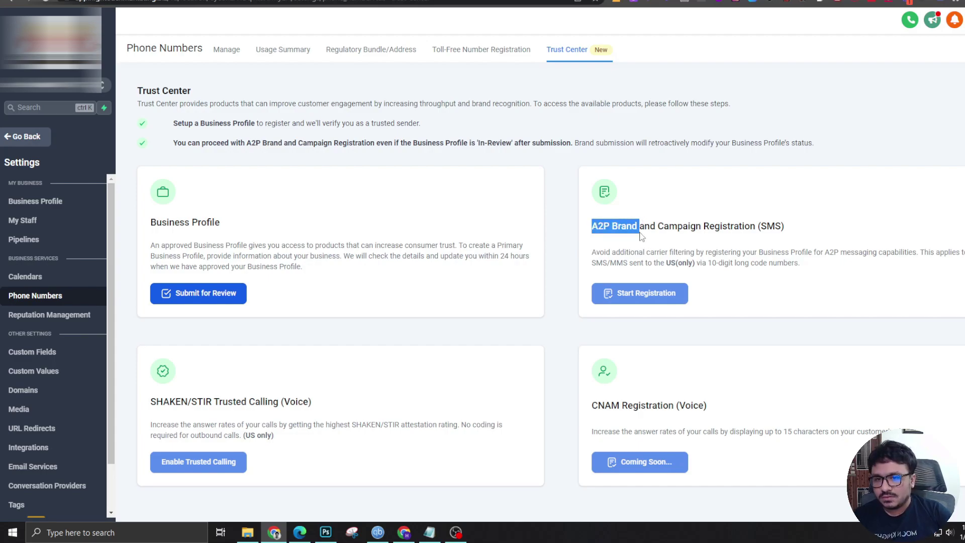
pyautogui.click(642, 232)
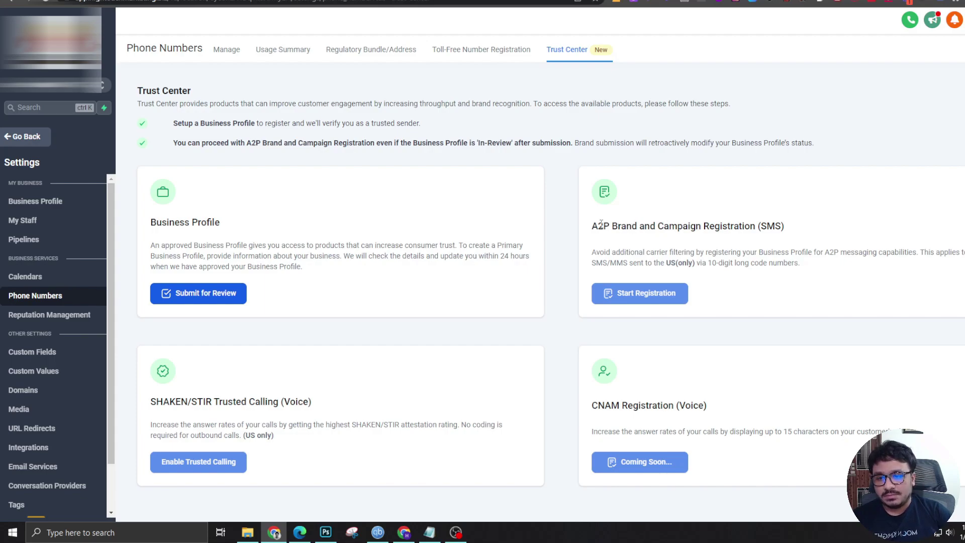
pyautogui.moveTo(591, 226)
pyautogui.mouseDown()
pyautogui.moveTo(807, 226)
pyautogui.moveTo(810, 253)
pyautogui.moveTo(804, 263)
pyautogui.moveTo(596, 229)
pyautogui.mouseUp()
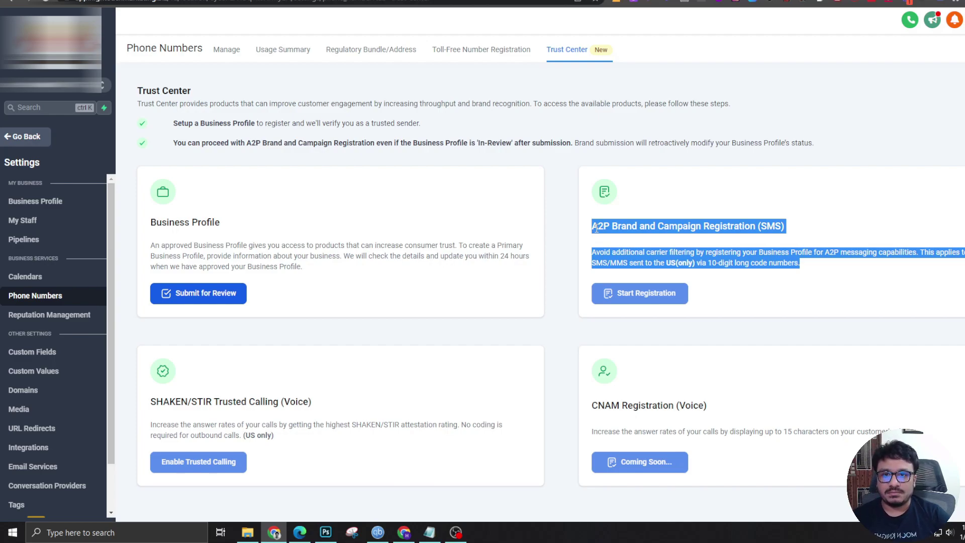
pyautogui.click(596, 229)
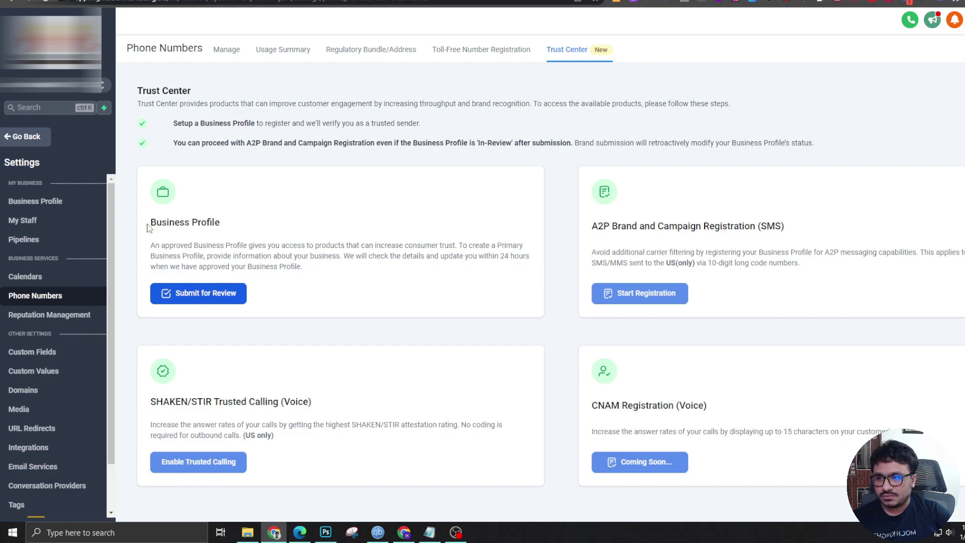
pyautogui.moveTo(151, 223); pyautogui.dragTo(225, 229)
pyautogui.click(224, 222)
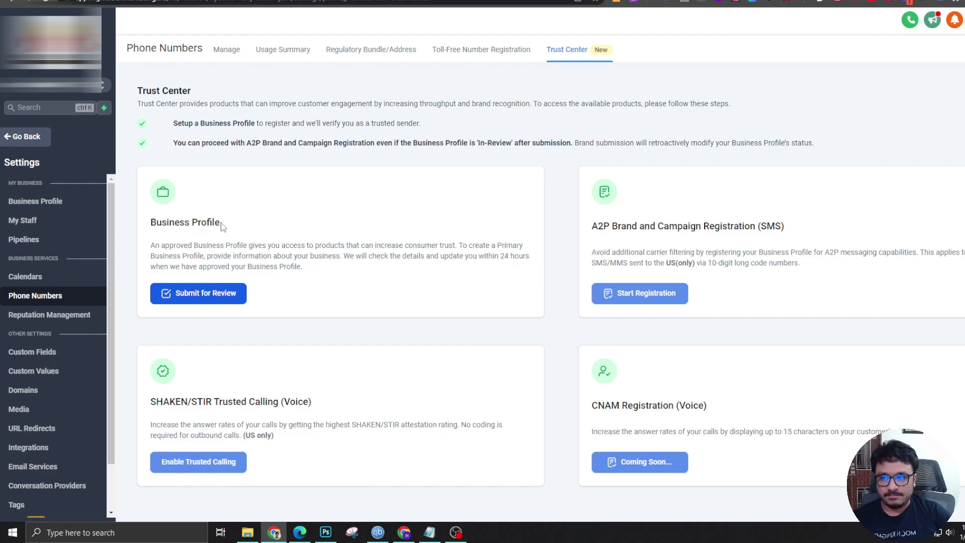
# Open the sub-account's Business Profile settings and look at the Legal Business Name field.
pyautogui.click(20, 202)
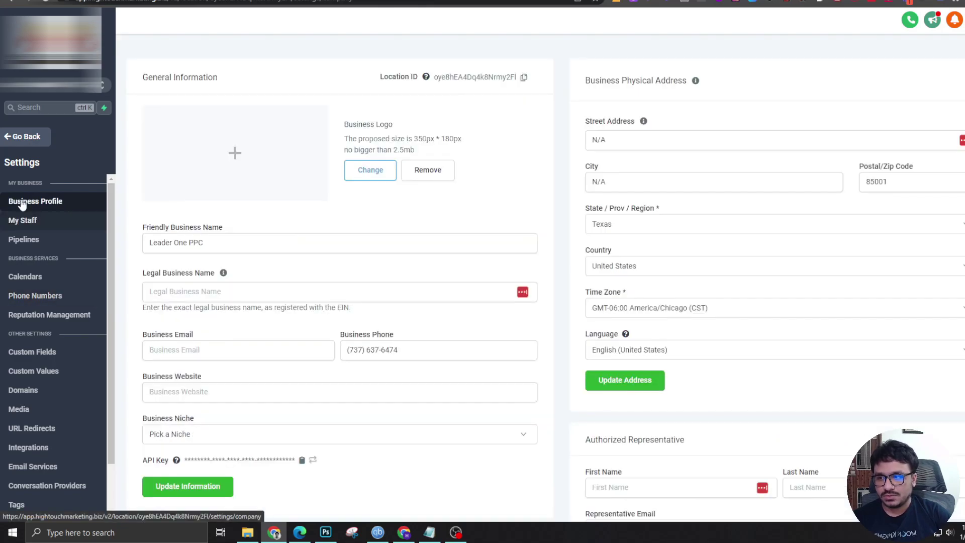
pyautogui.scroll(-2, 244, 252)
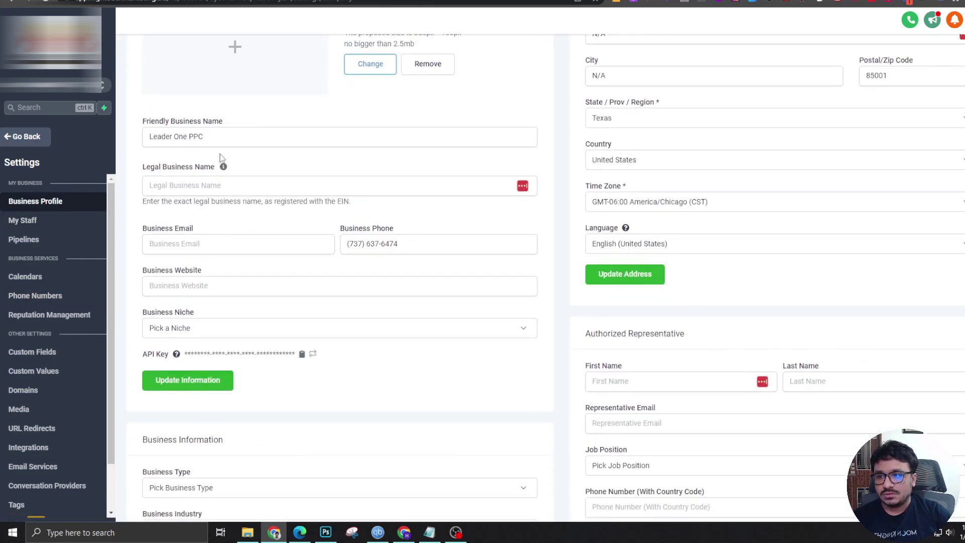
pyautogui.click(194, 184)
pyautogui.click(244, 204)
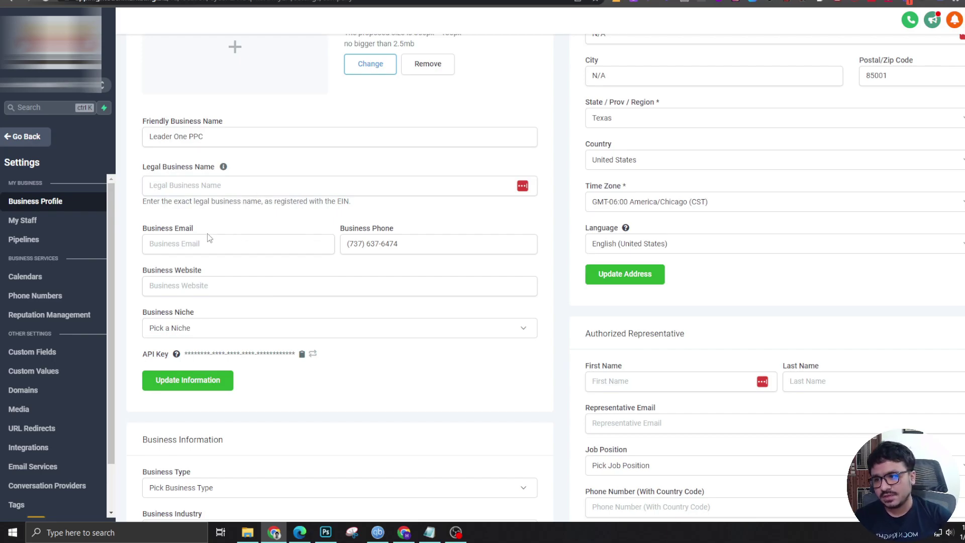
pyautogui.scroll(-1, 206, 240)
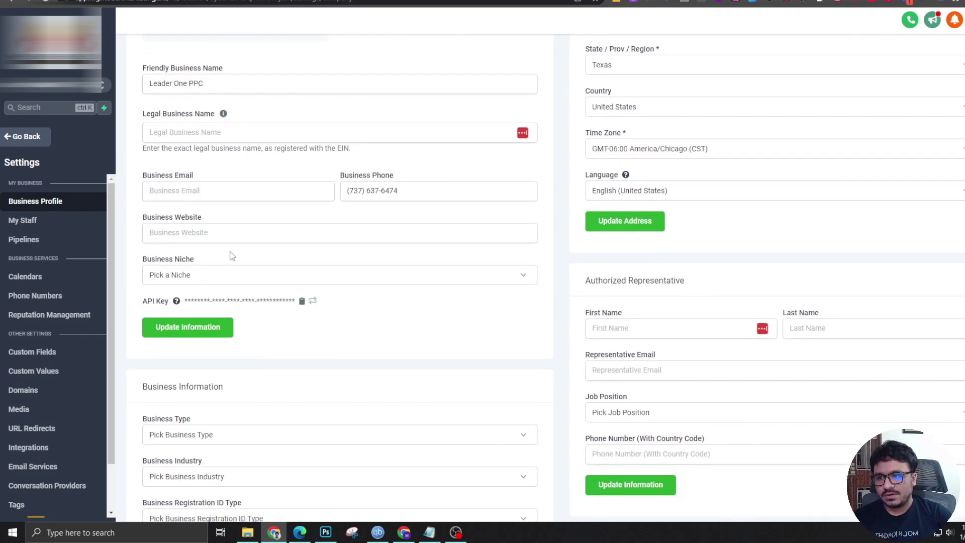
pyautogui.scroll(-1, 231, 256)
pyautogui.scroll(-3, 226, 231)
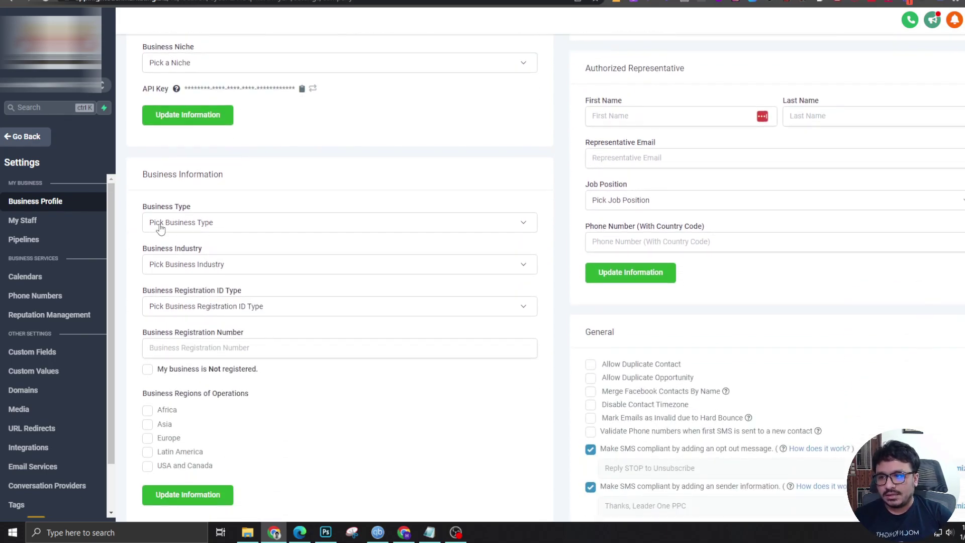
# Check the Business Industry, Business Type and Registration ID Type choices without selecting any.
pyautogui.click(219, 270)
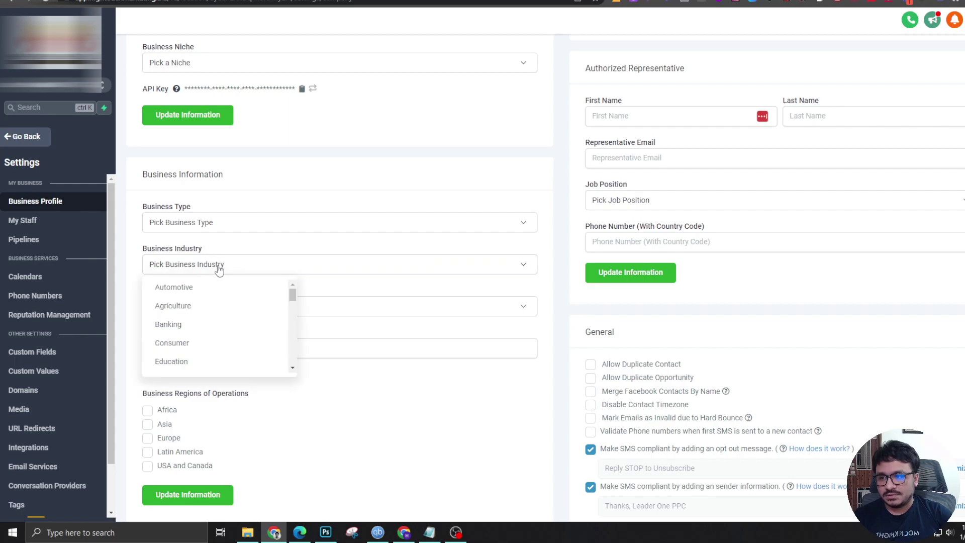
pyautogui.click(216, 240)
pyautogui.click(216, 225)
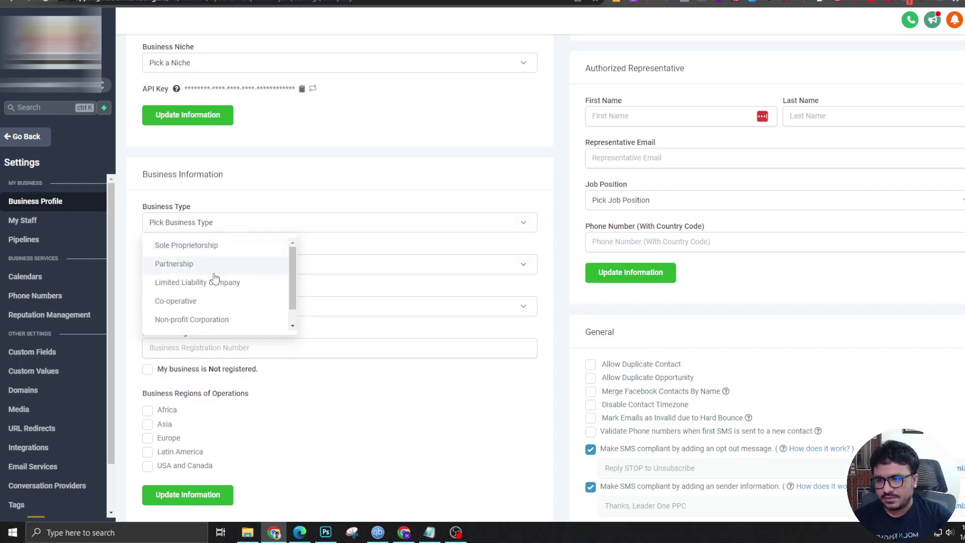
pyautogui.click(275, 229)
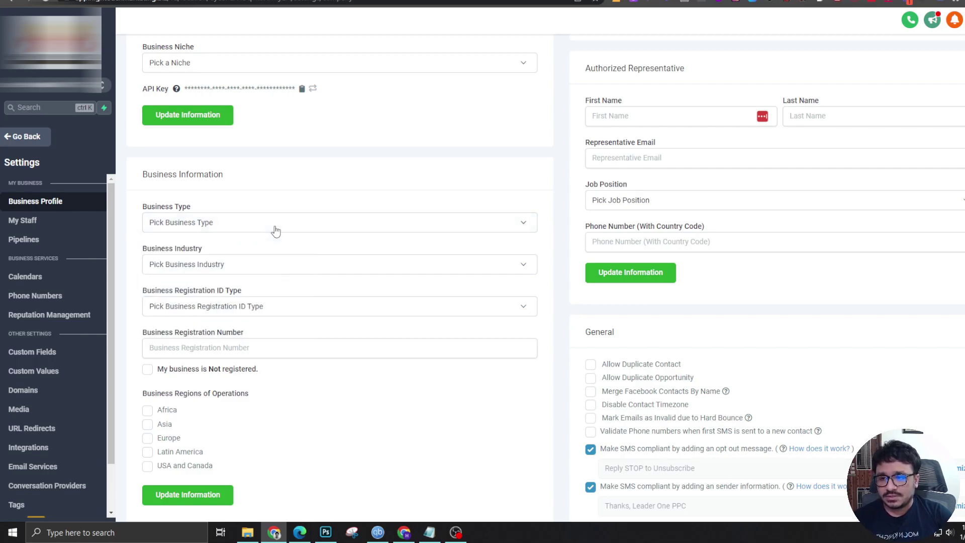
pyautogui.scroll(-2, 270, 224)
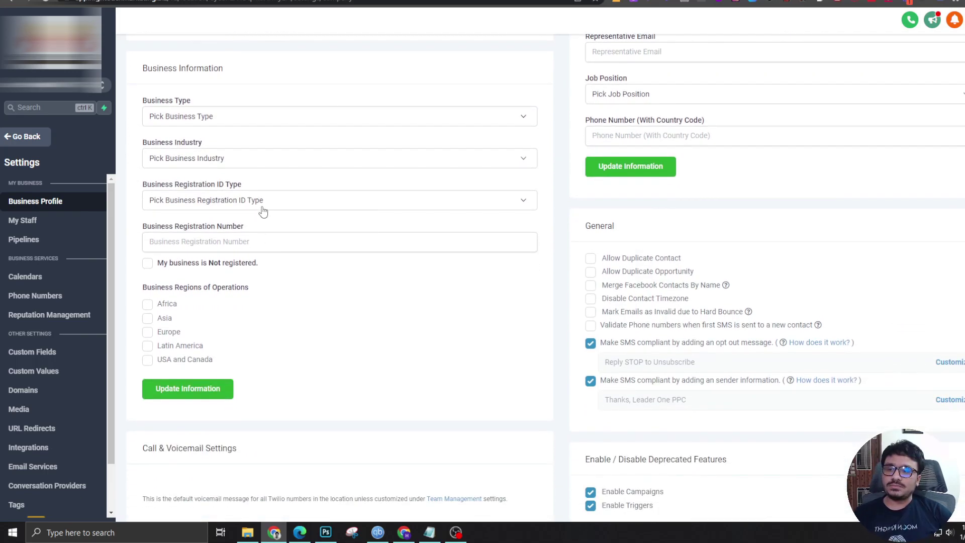
pyautogui.click(207, 202)
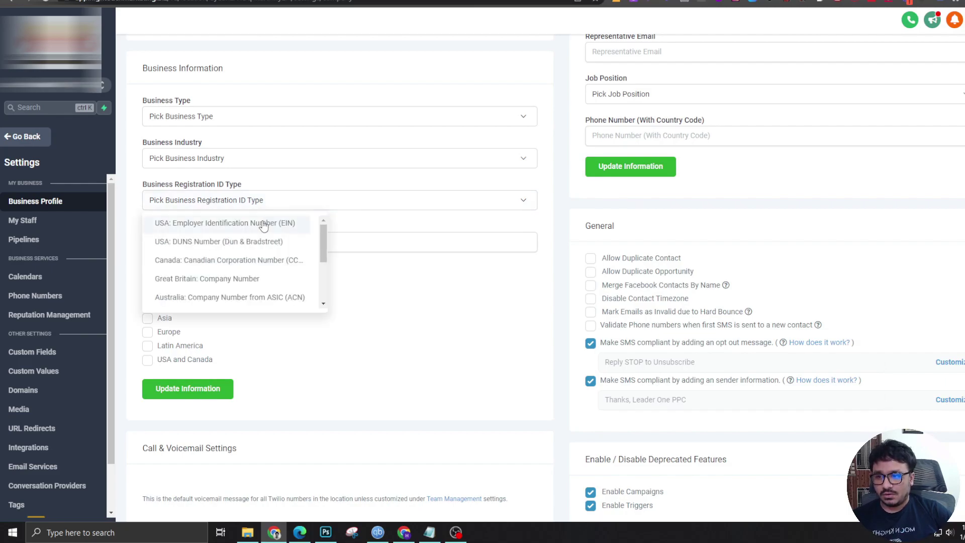
pyautogui.scroll(-3, 222, 282)
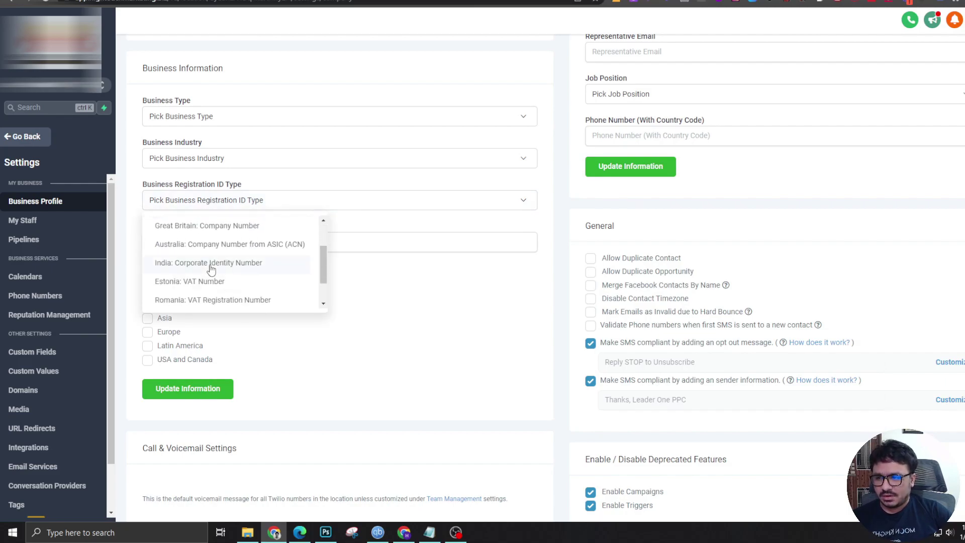
pyautogui.scroll(3, 222, 286)
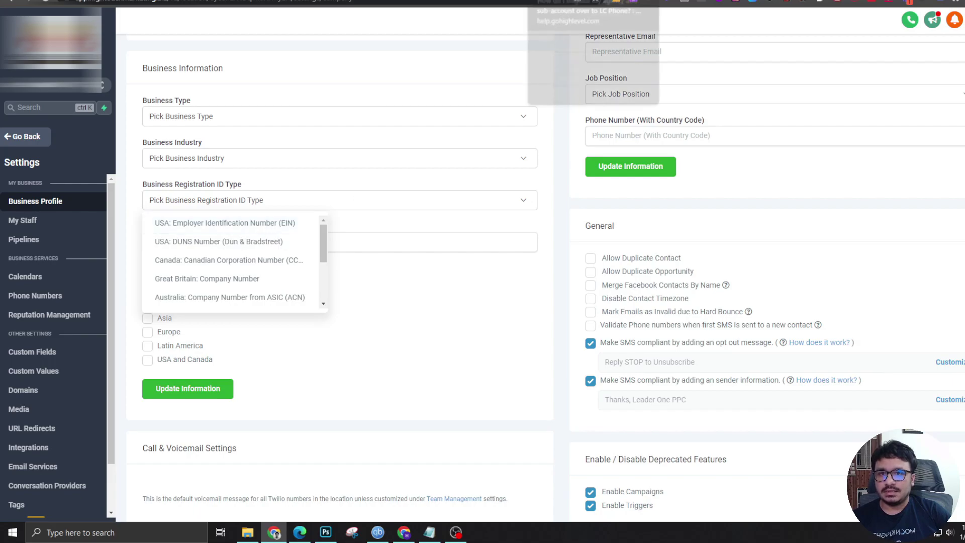
# Glance at the pricing and Trust Center articles, then close the ID type list unchanged.
pyautogui.click(764, 2)
pyautogui.click(571, 3)
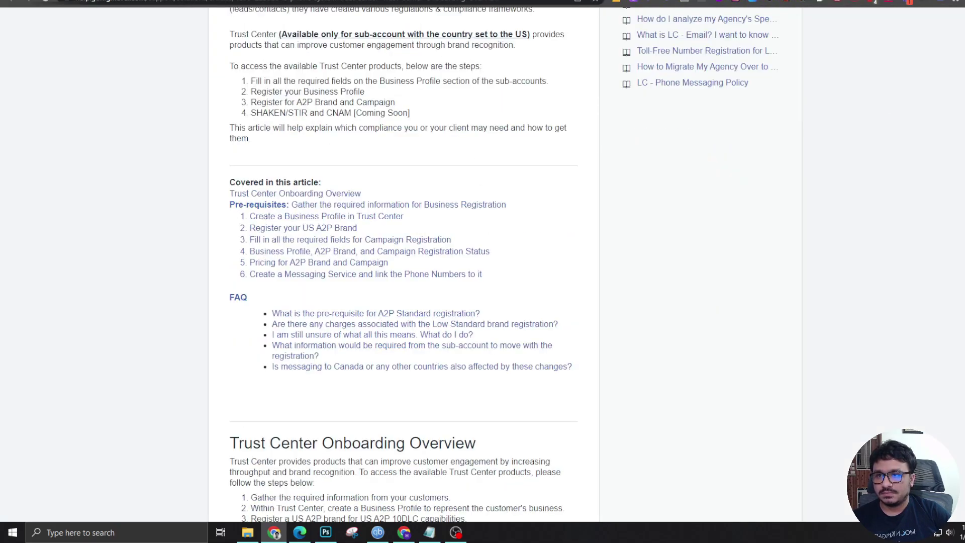
pyautogui.scroll(2, 385, 205)
pyautogui.scroll(-15, 392, 216)
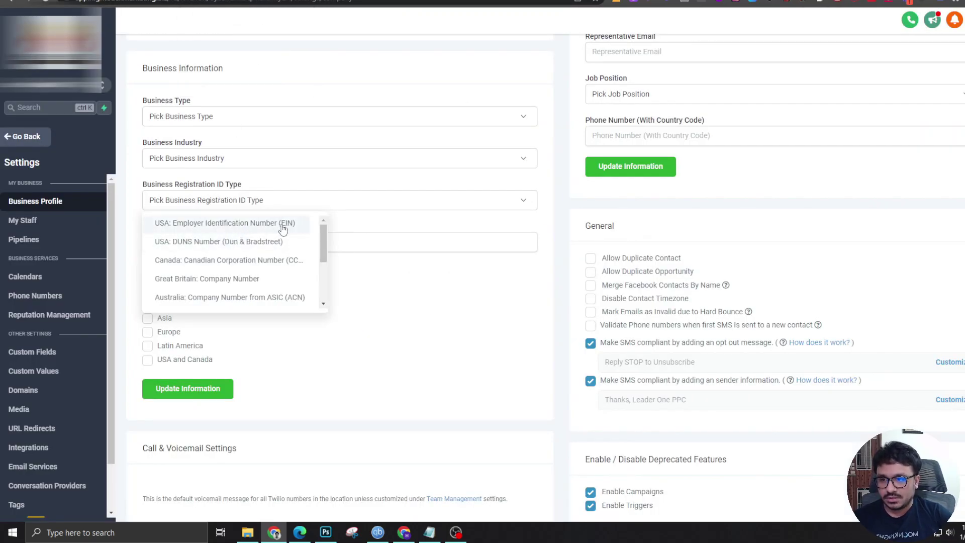
pyautogui.click(338, 224)
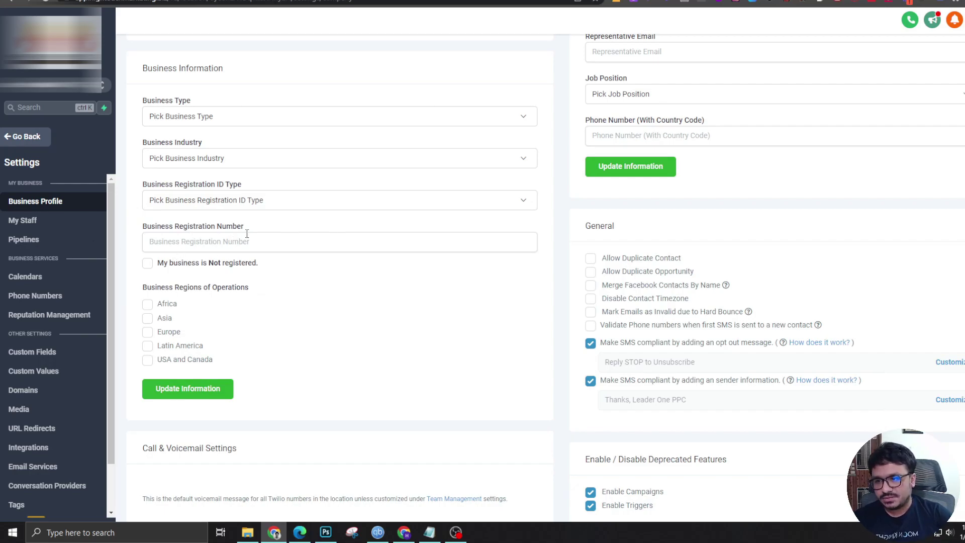
pyautogui.click(269, 204)
pyautogui.click(218, 243)
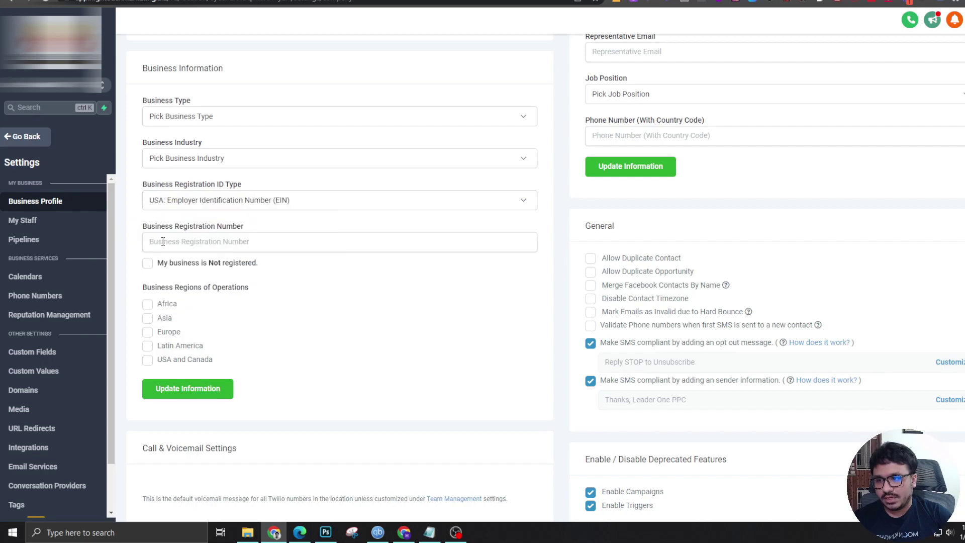
pyautogui.scroll(-2, 200, 239)
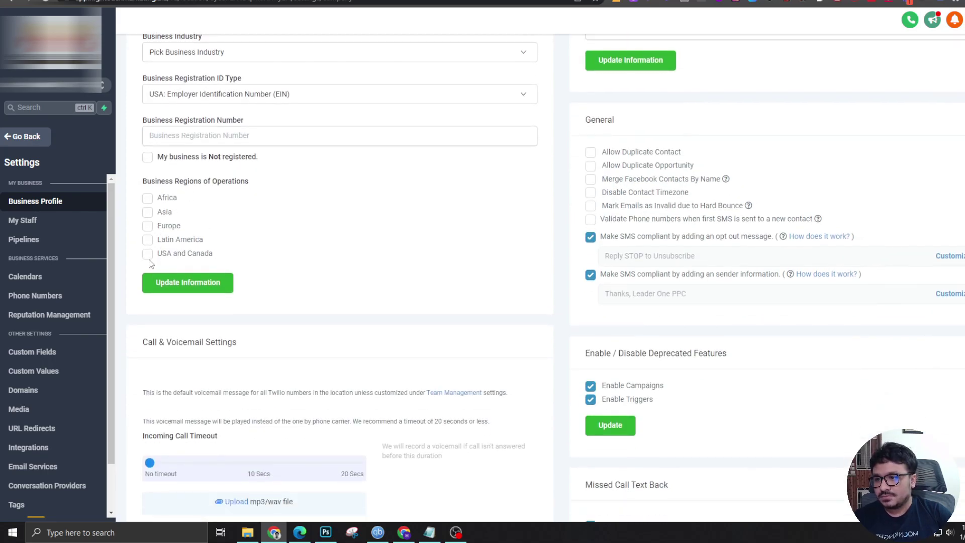
pyautogui.click(147, 254)
pyautogui.scroll(-3, 254, 284)
pyautogui.scroll(12, 416, 278)
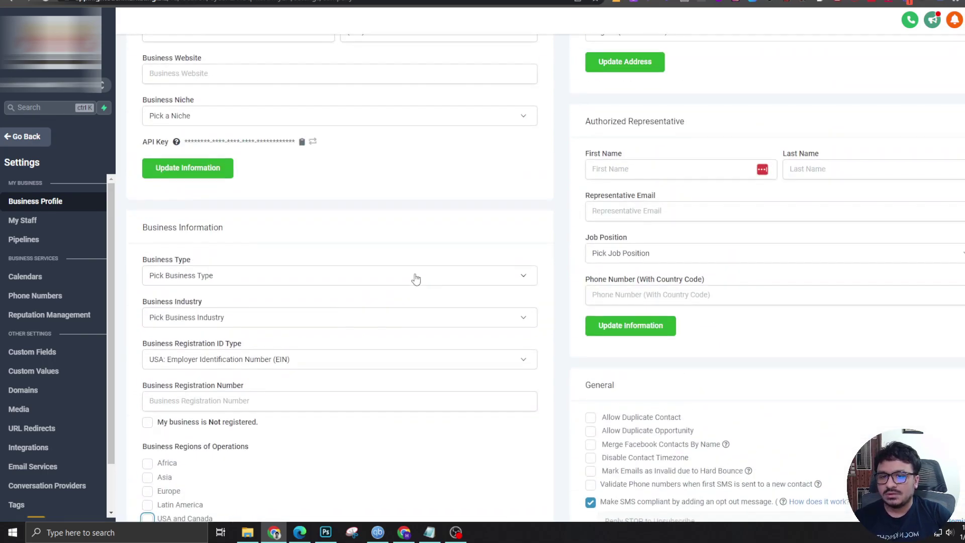
pyautogui.scroll(-5, 578, 289)
pyautogui.click(629, 171)
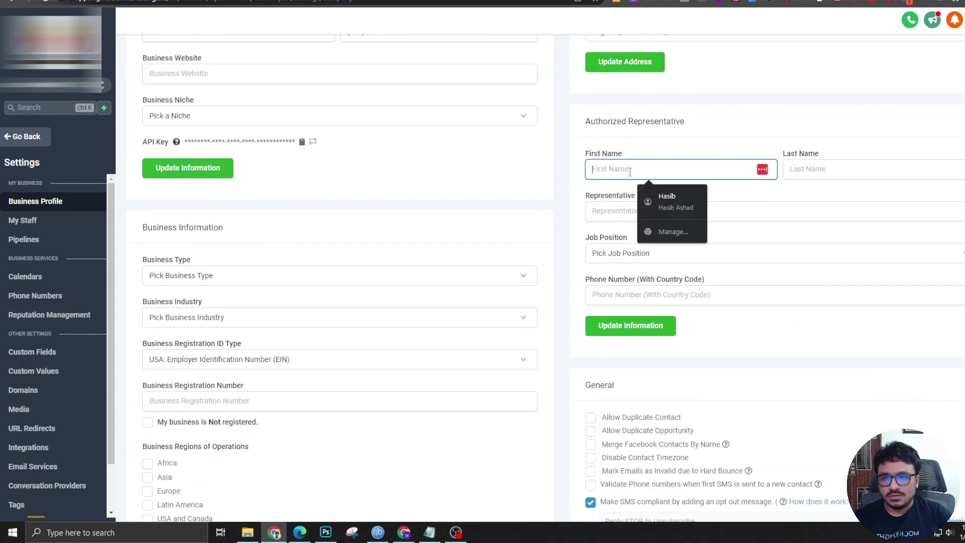
pyautogui.tripleClick(625, 117)
pyautogui.moveTo(697, 124); pyautogui.dragTo(588, 126)
pyautogui.click(594, 120)
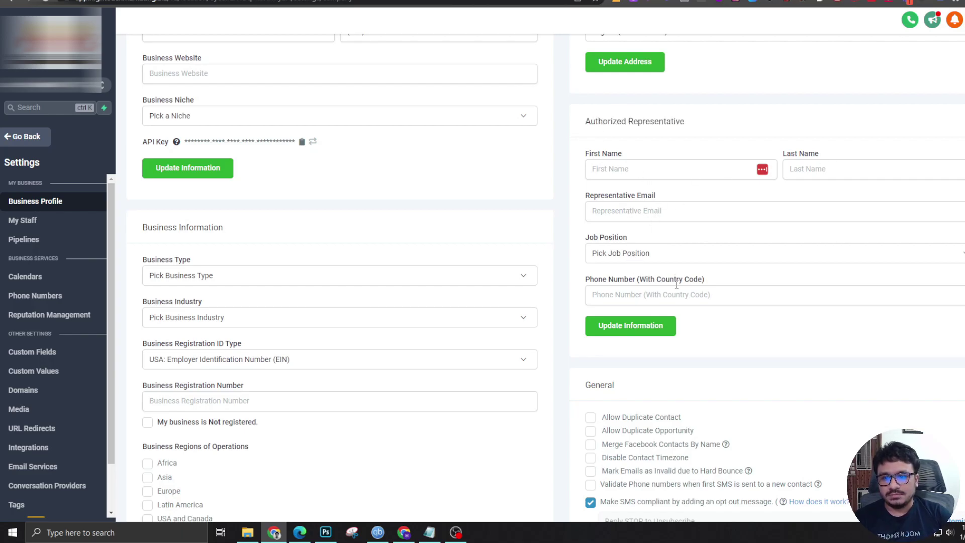
pyautogui.click(640, 253)
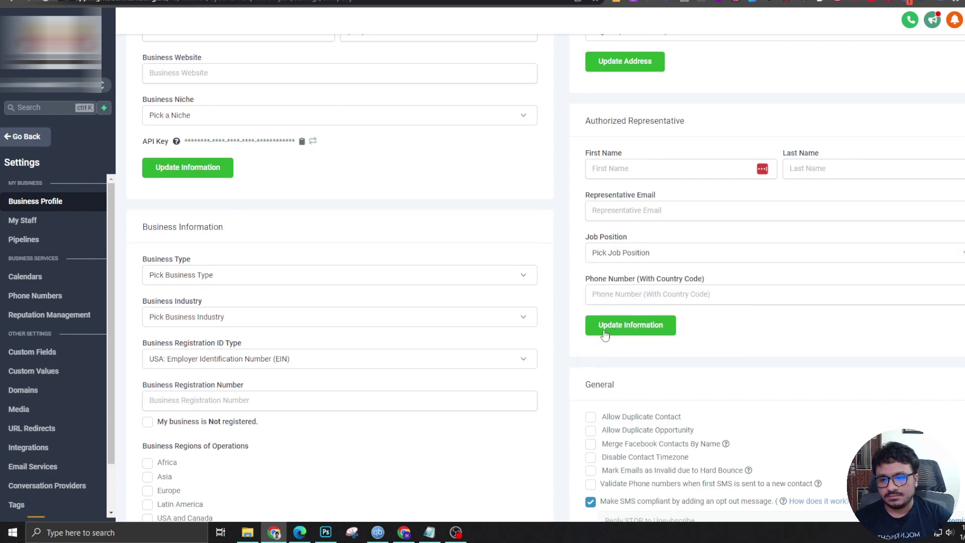
pyautogui.scroll(-1, 425, 308)
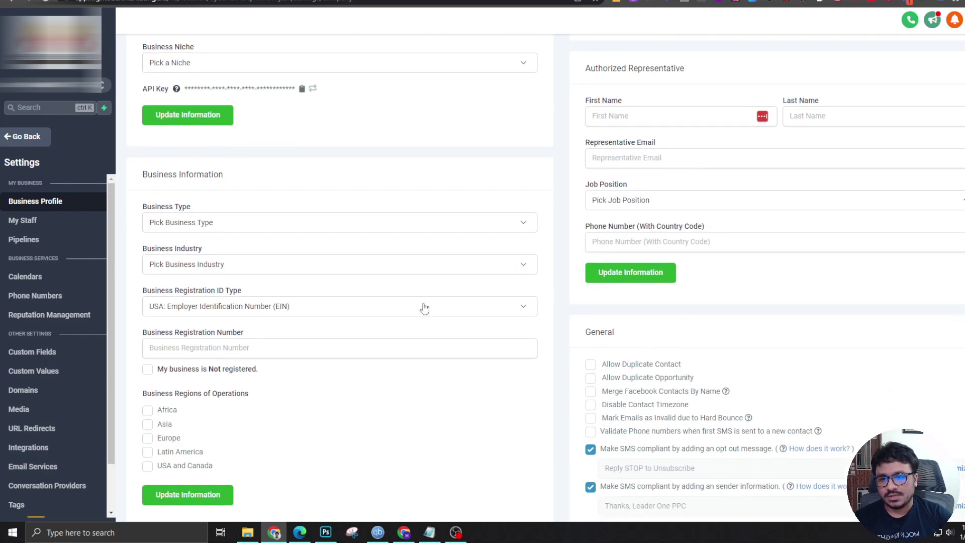
# Submit the business profile for review from the Trust Center, then dismiss the missing-fields failure notice.
pyautogui.click(60, 304)
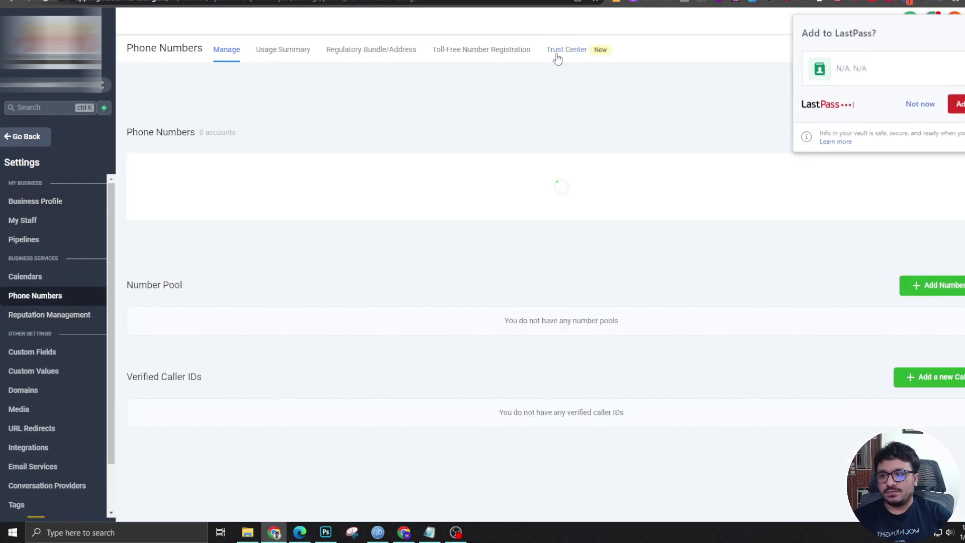
pyautogui.click(558, 53)
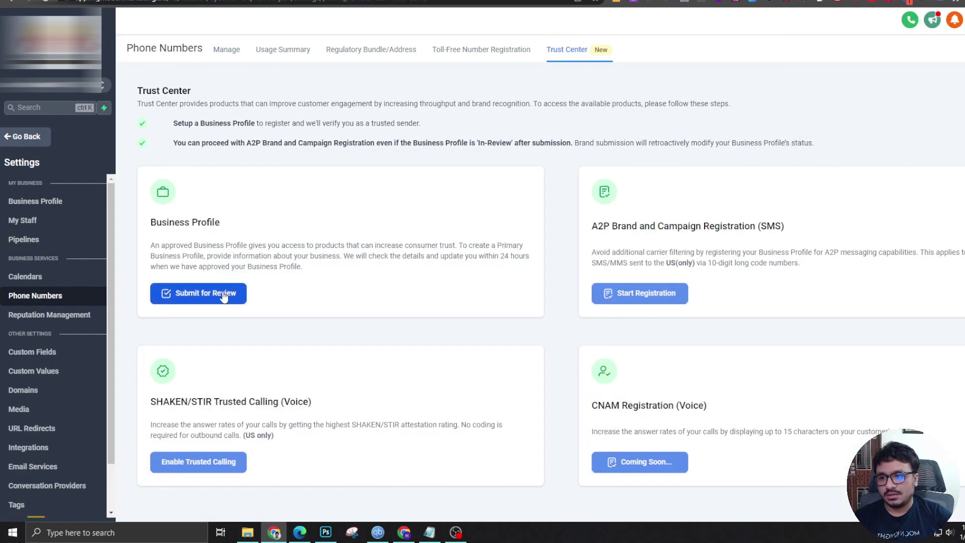
pyautogui.click(208, 296)
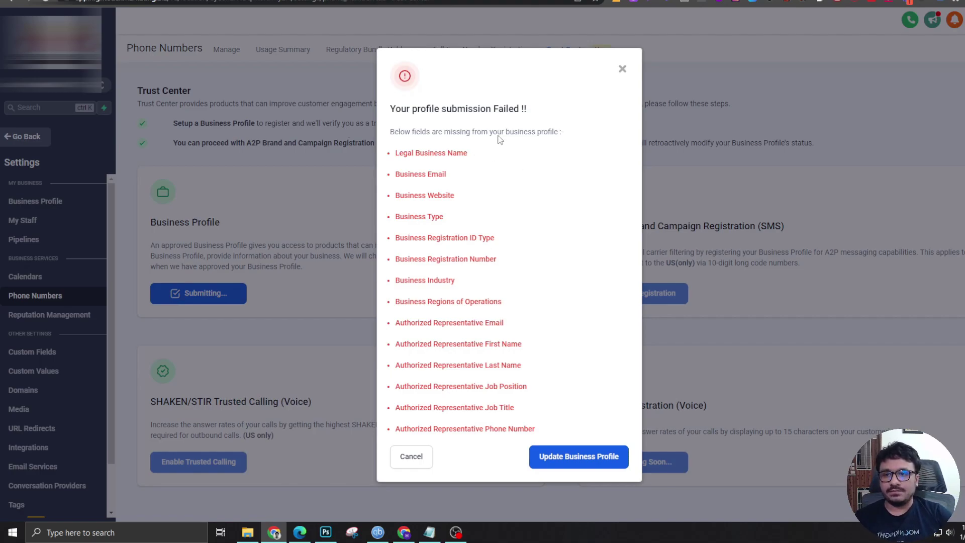
pyautogui.moveTo(393, 153); pyautogui.dragTo(556, 425)
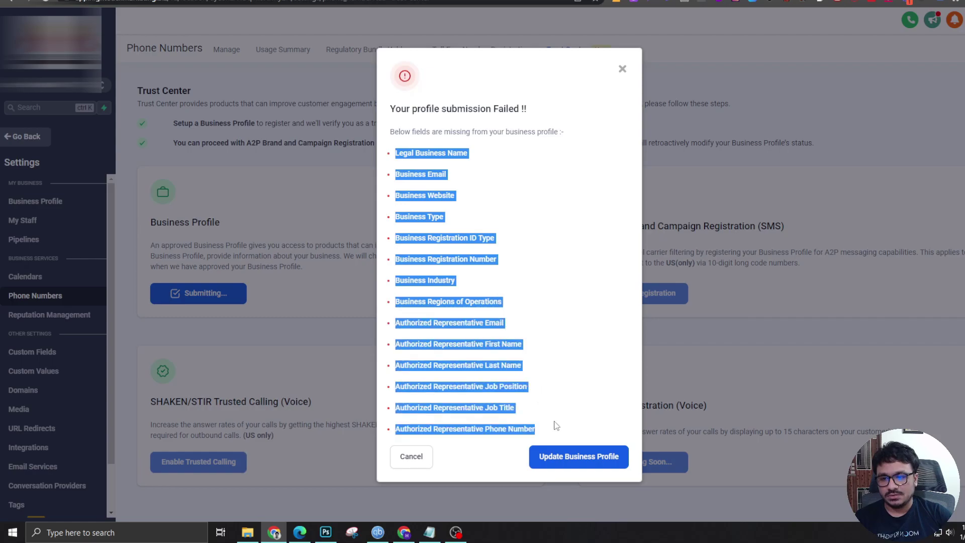
pyautogui.click(561, 285)
pyautogui.click(622, 69)
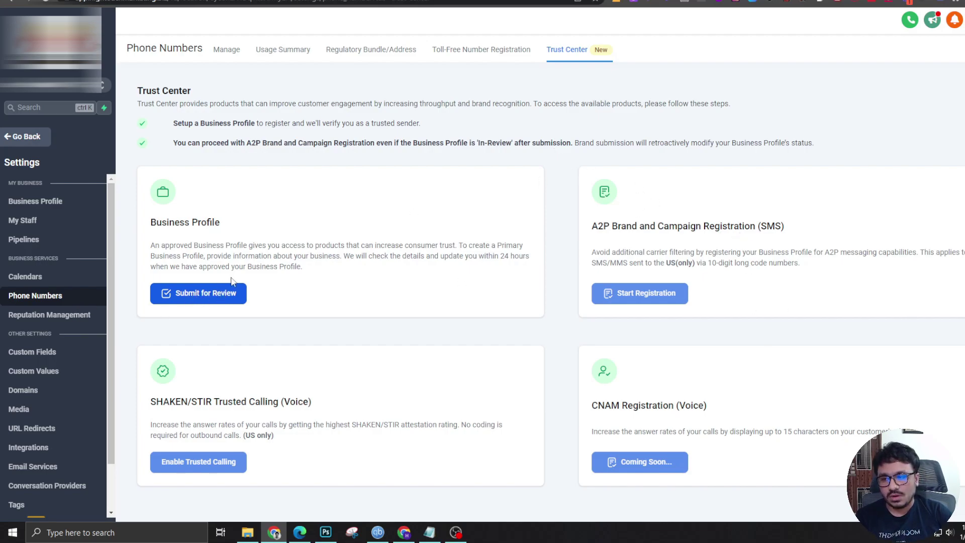
# Go to the help article's '2. Register your US A2P Brand' section, as Start Registration is disabled.
pyautogui.moveTo(621, 297)
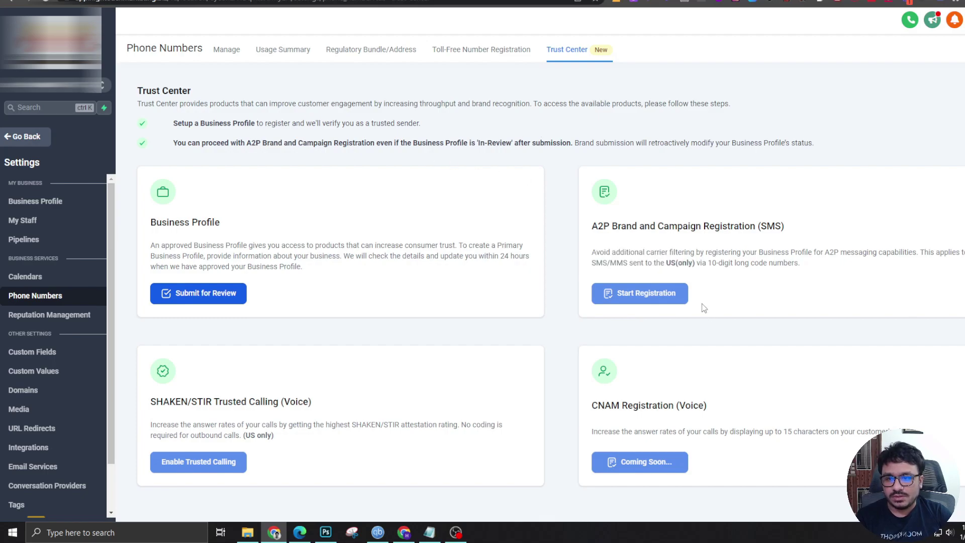
pyautogui.hotkey('ctrl', 'Tab')
# Scroll the Trust Center help article past Steps 1 and 2 to the Step 3 sample messages screenshot.
pyautogui.scroll(5, 471, 282)
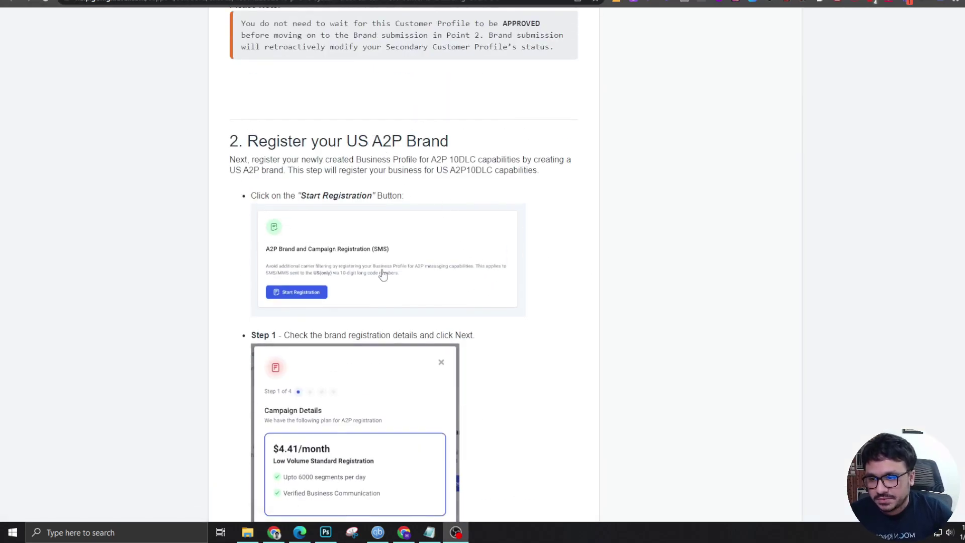
pyautogui.scroll(-2, 383, 274)
pyautogui.scroll(3, 382, 273)
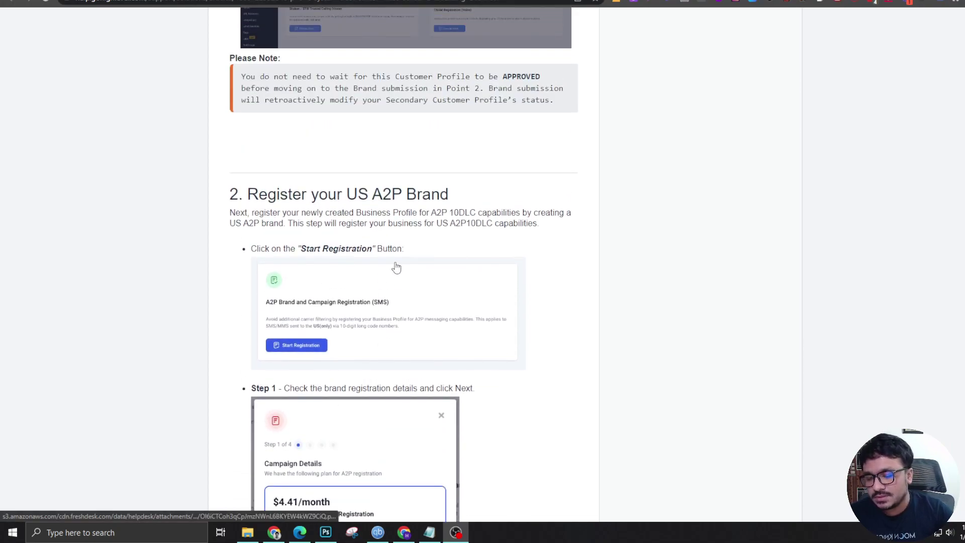
pyautogui.scroll(-2, 397, 266)
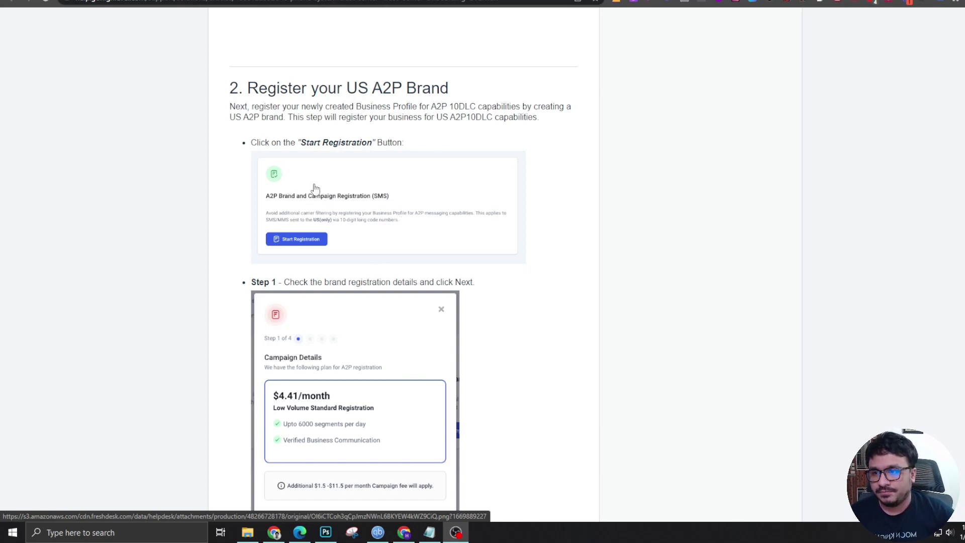
pyautogui.scroll(-1, 279, 216)
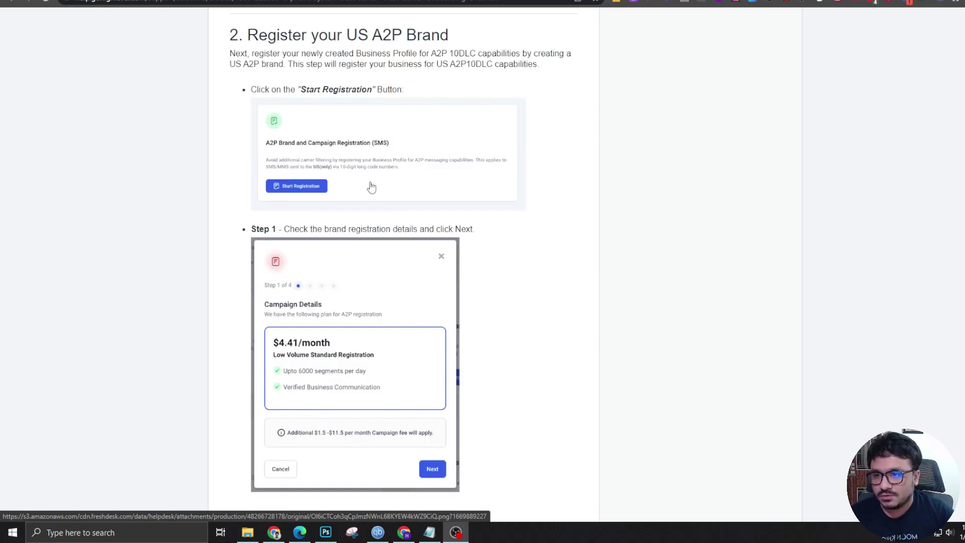
pyautogui.scroll(-3, 358, 218)
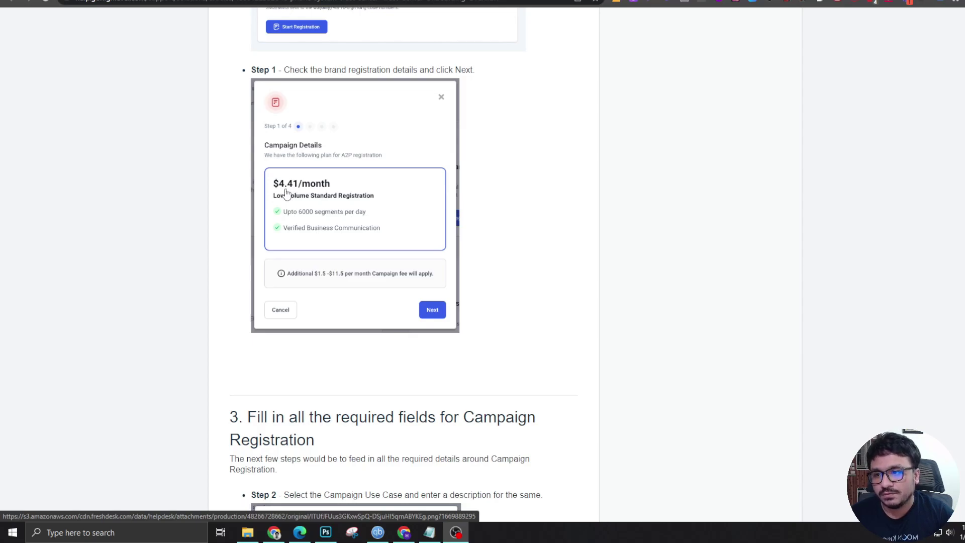
pyautogui.scroll(-3, 331, 213)
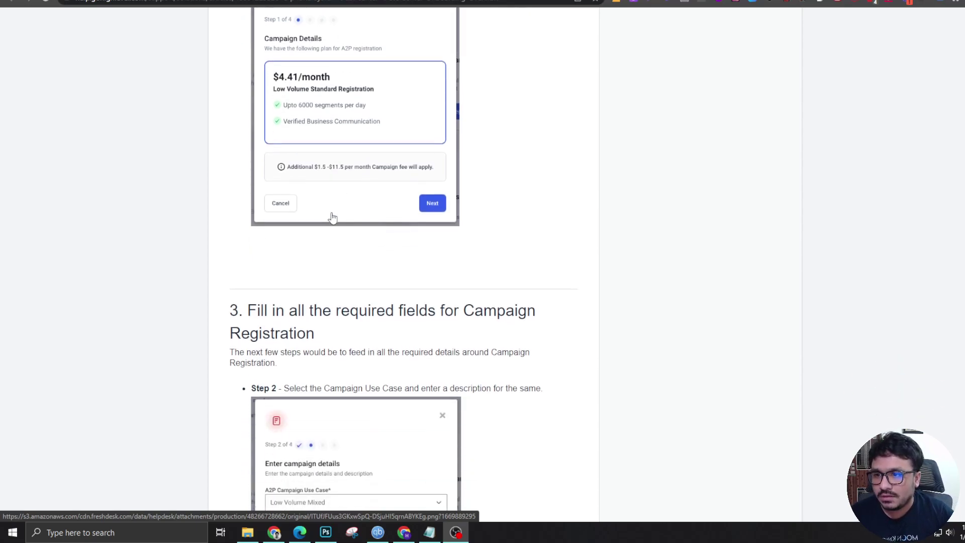
pyautogui.scroll(-5, 332, 210)
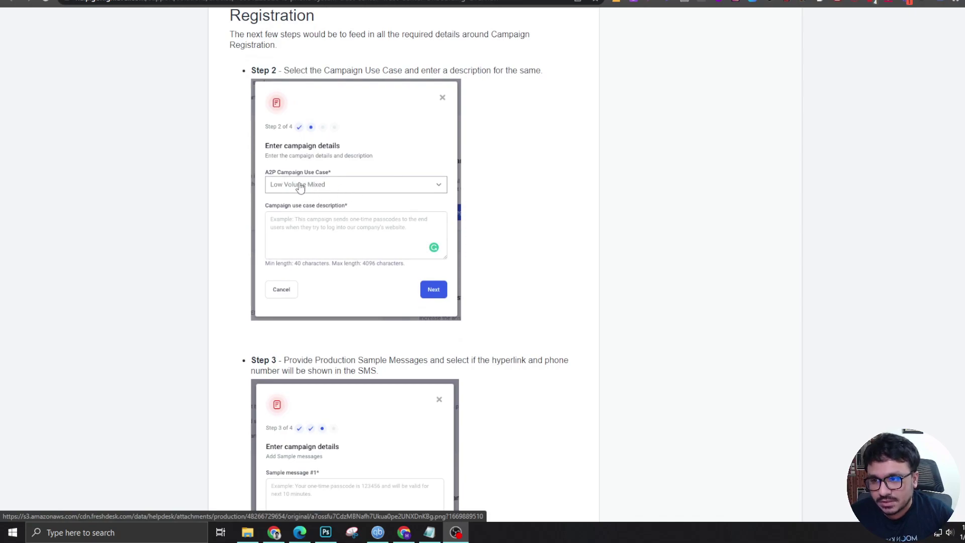
pyautogui.scroll(-1, 334, 204)
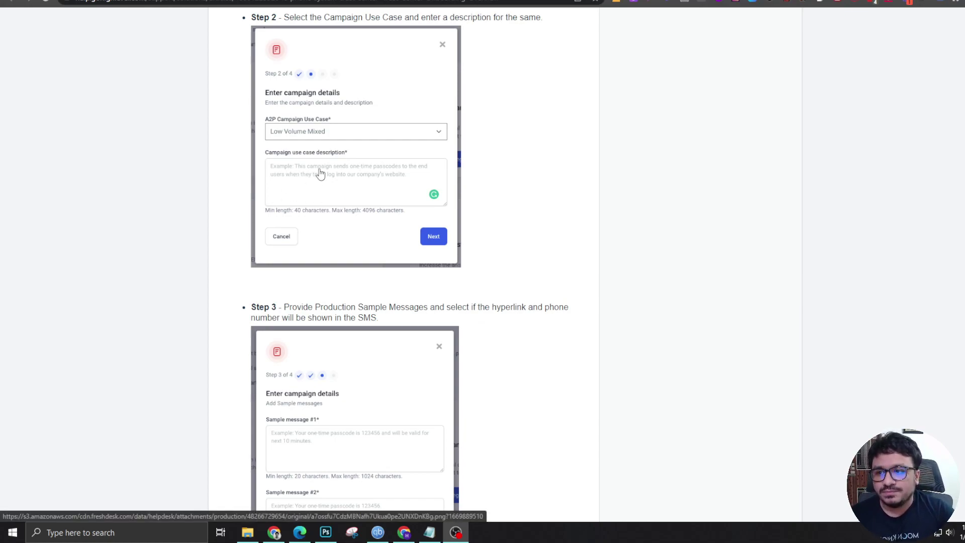
pyautogui.scroll(-2, 323, 196)
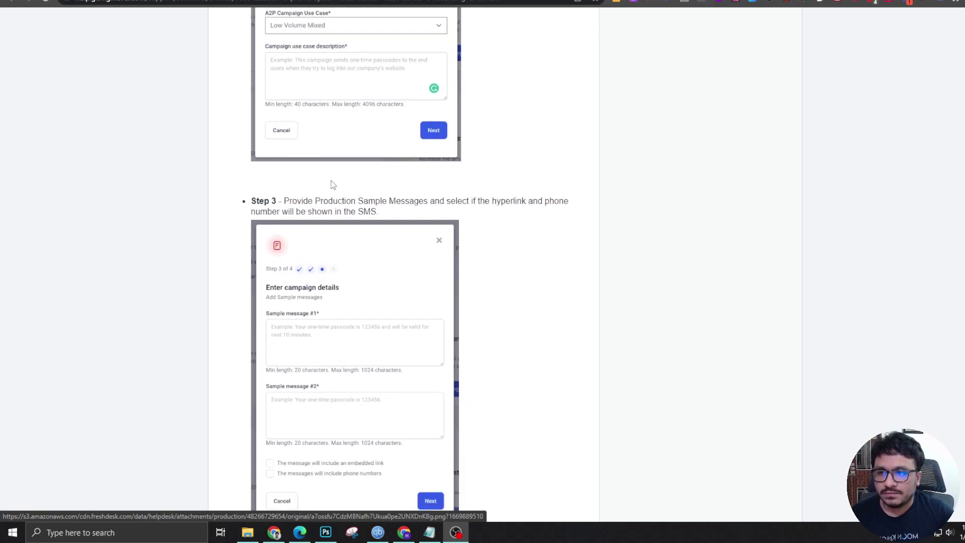
pyautogui.scroll(2, 329, 183)
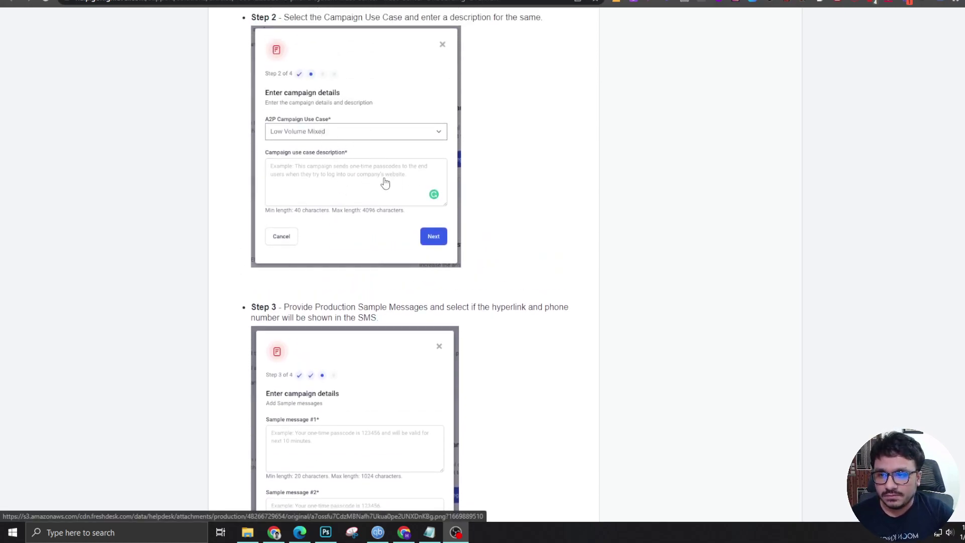
pyautogui.scroll(-1, 387, 188)
pyautogui.scroll(-5, 390, 192)
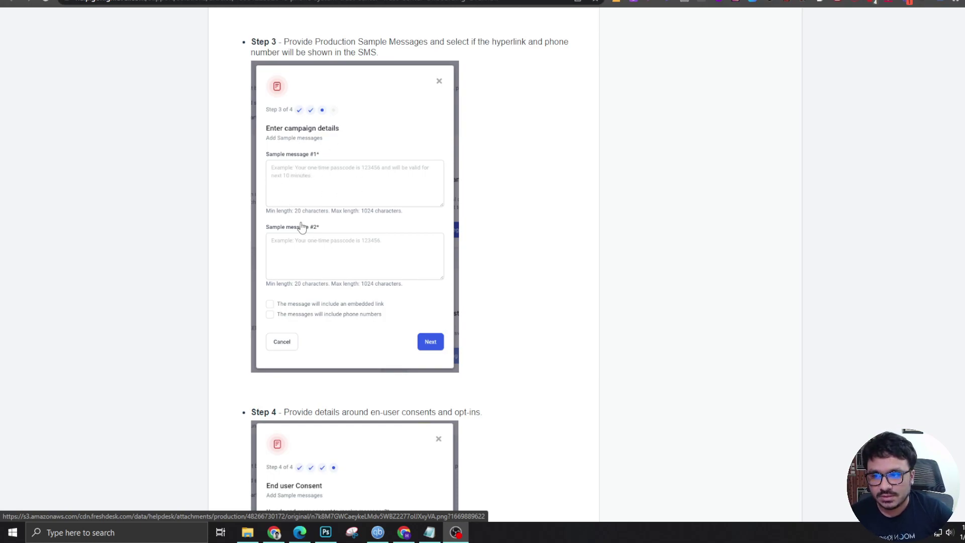
# Scroll past the Step 4 end-user consent form and success message to section 4, Registration Status.
pyautogui.scroll(-2, 322, 232)
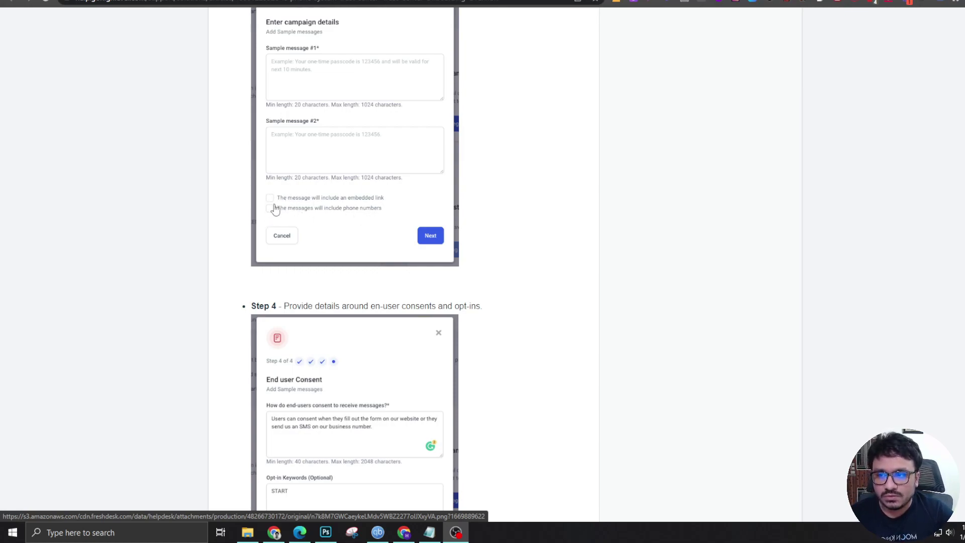
pyautogui.scroll(-1, 273, 237)
pyautogui.scroll(-3, 273, 240)
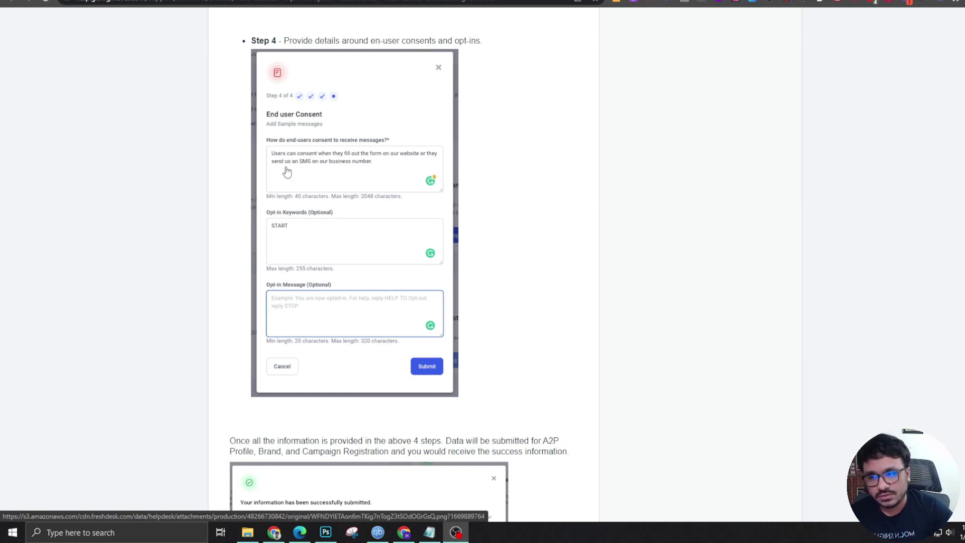
pyautogui.scroll(-1, 270, 180)
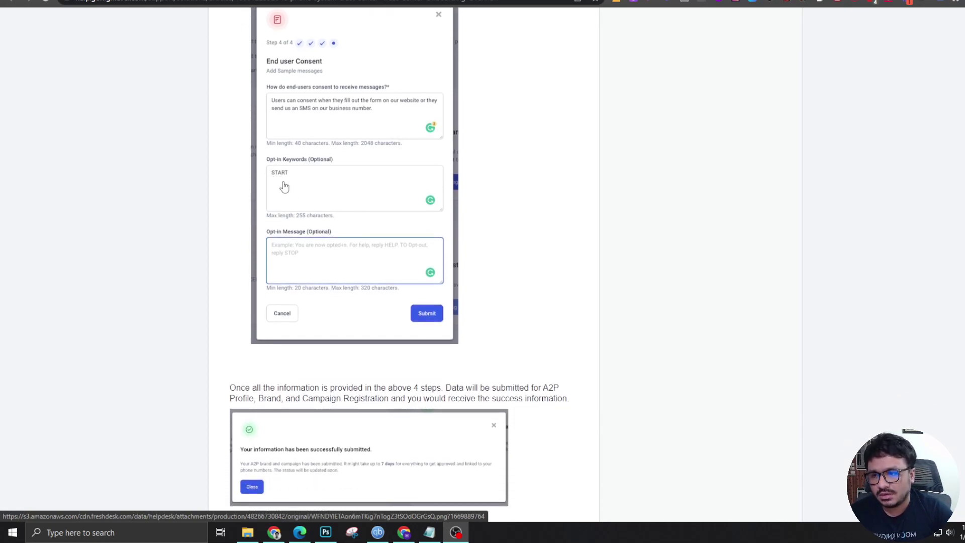
pyautogui.scroll(-1, 307, 222)
pyautogui.scroll(-3, 307, 222)
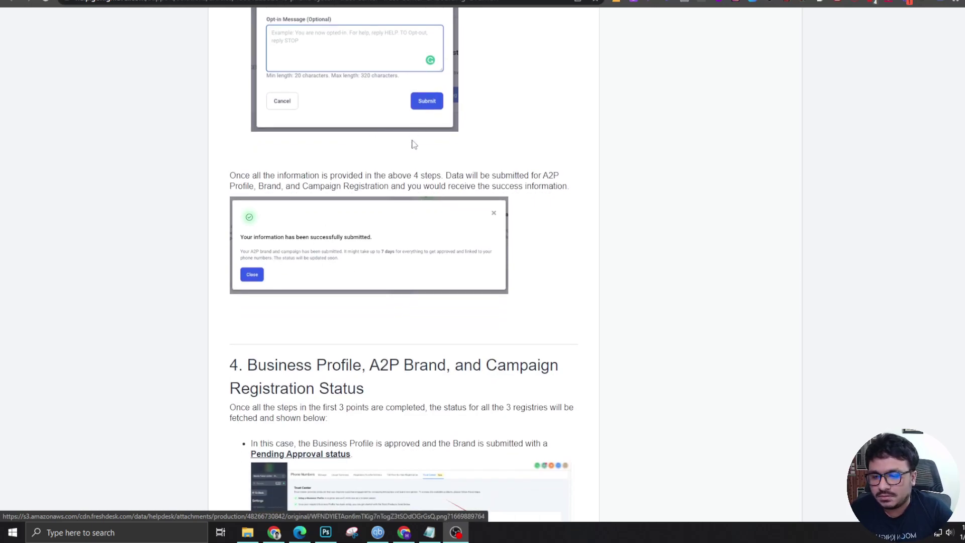
pyautogui.scroll(-3, 418, 148)
pyautogui.scroll(-2, 424, 161)
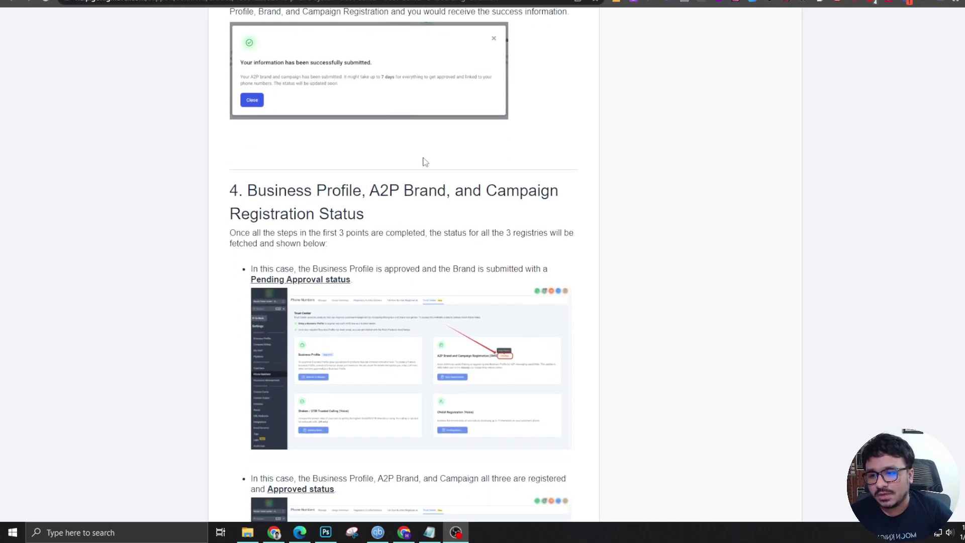
pyautogui.click(404, 259)
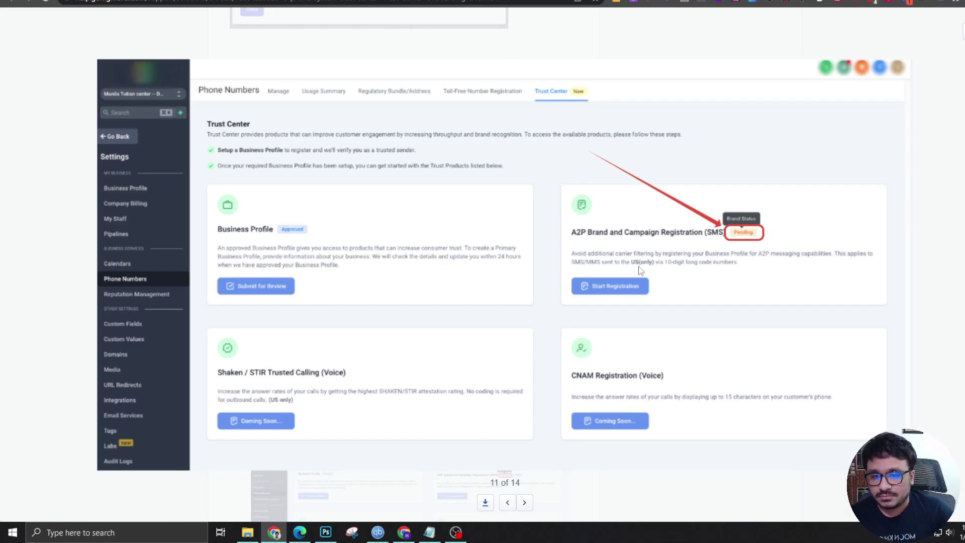
pyautogui.click(961, 38)
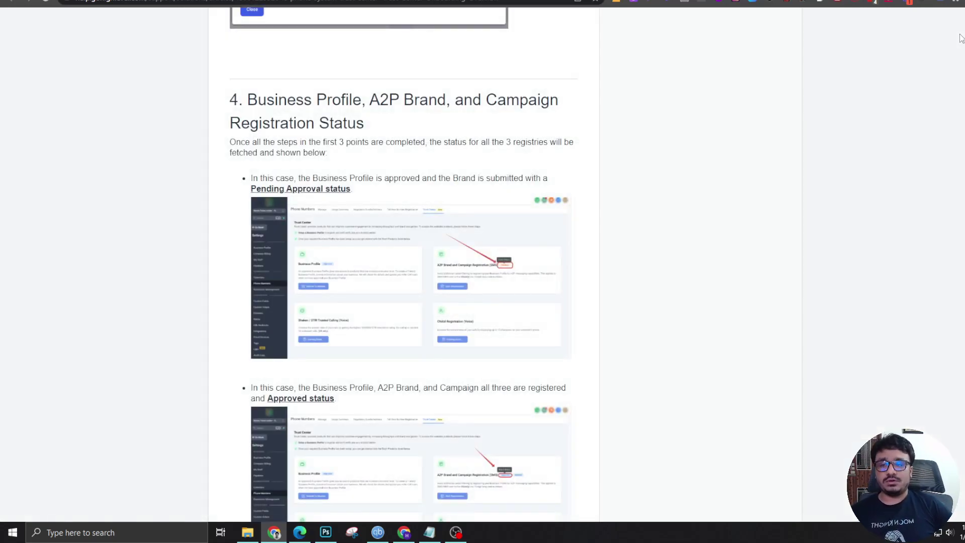